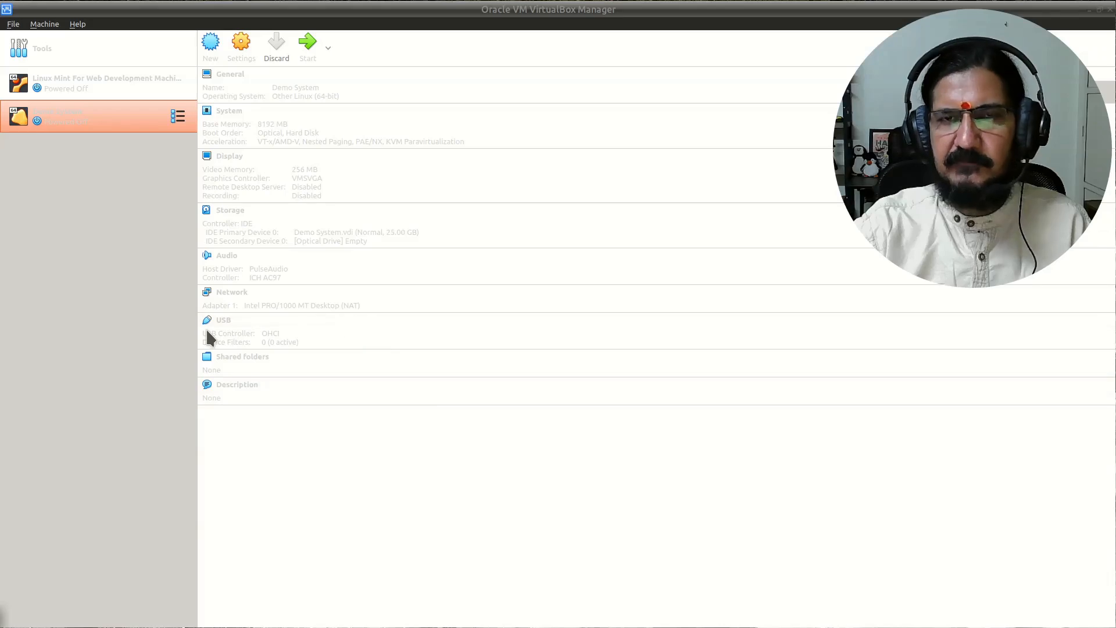
- Bring up the saved partitioning-scheme table (EFI, boot, root, home, swap) with Alt+Tab
key("alt+Tab")
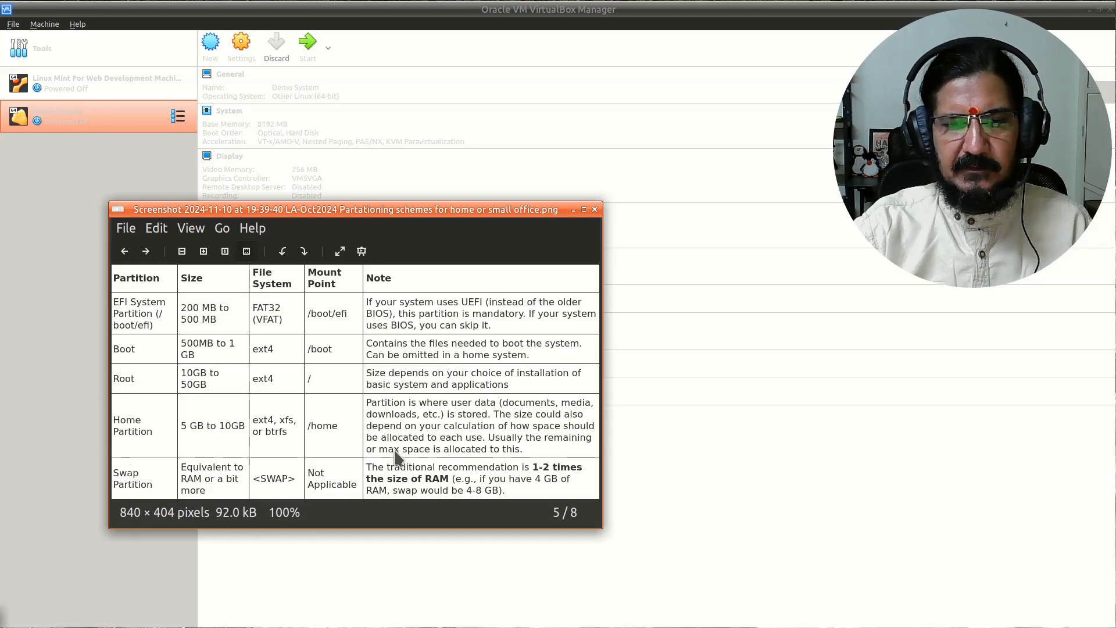
- Minimize the partition table image to reveal the Demo System details again
left_click(573, 210)
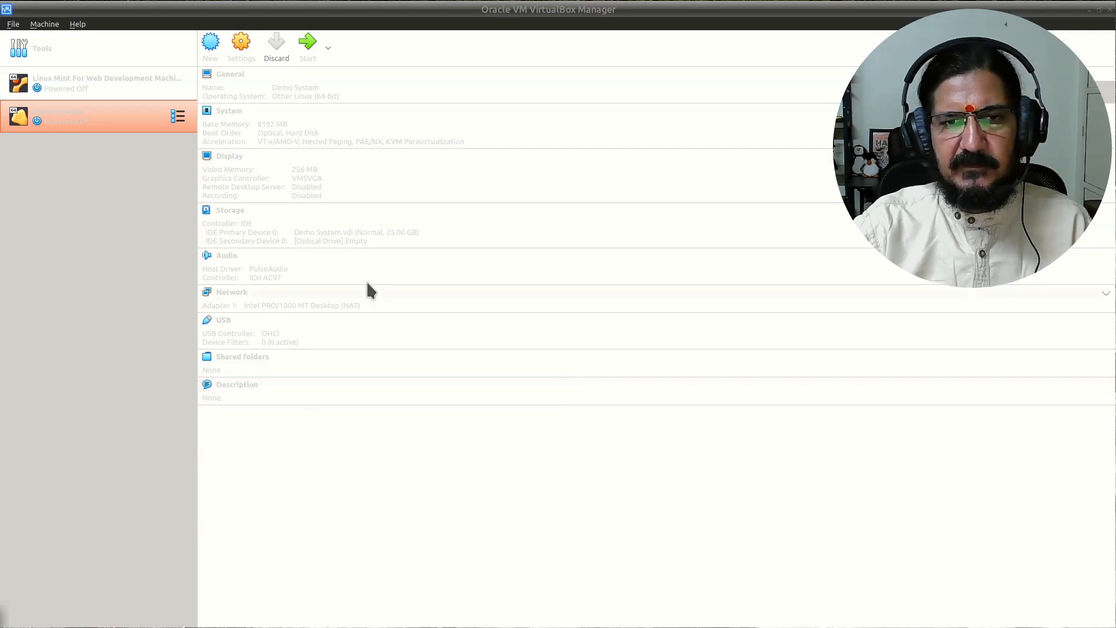
- Insert xubuntu-24.04.1-desktop-amd64.iso into Demo System's empty optical drive and start the VM
left_click(356, 243)
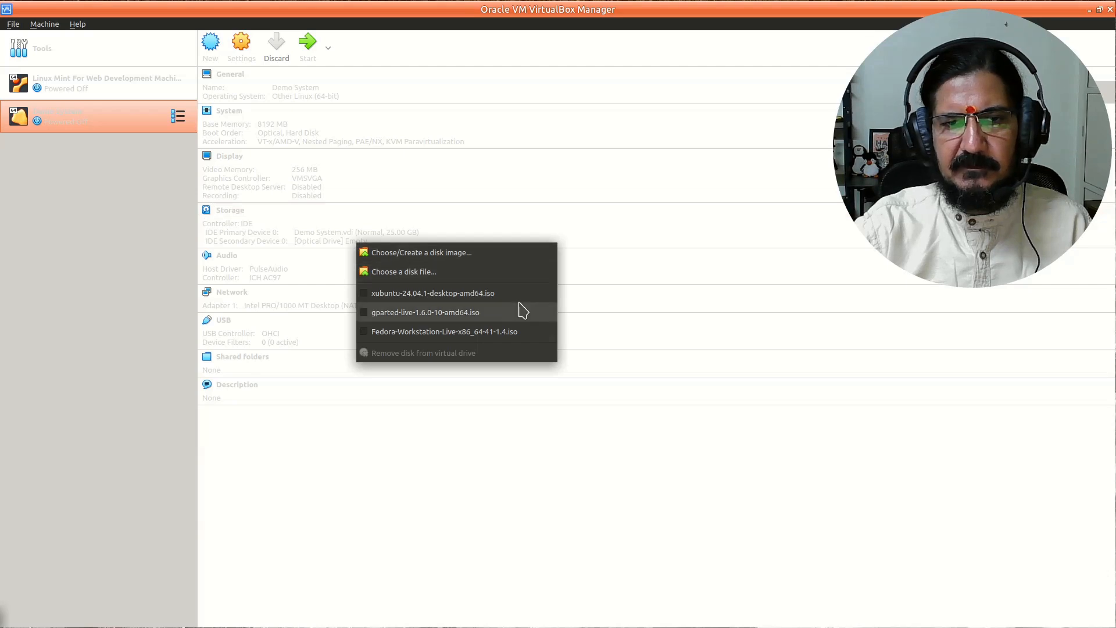
left_click(452, 294)
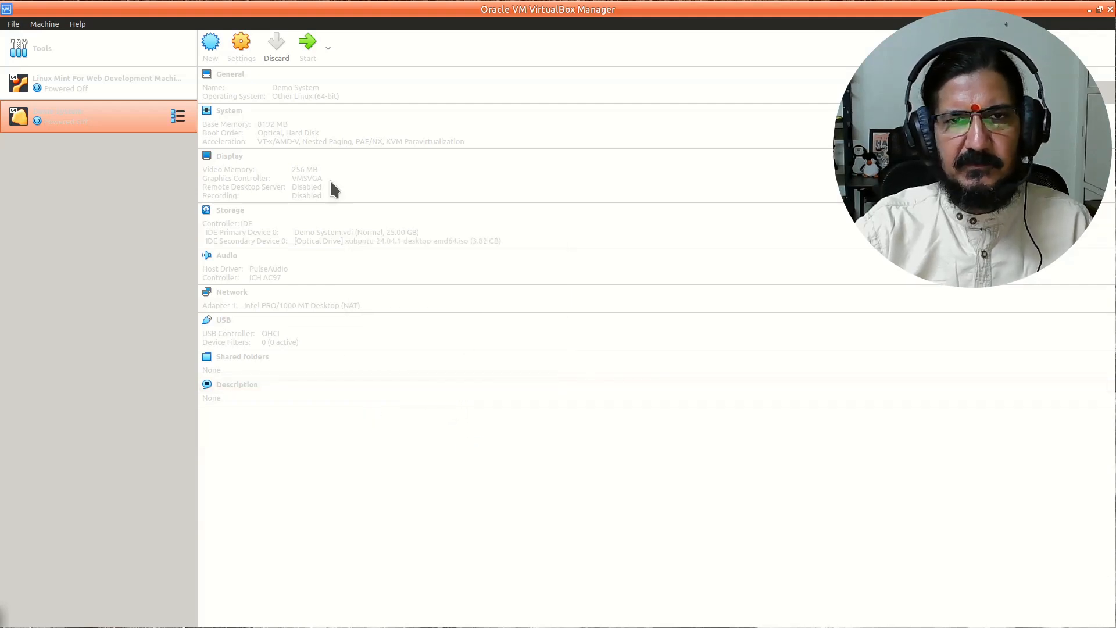
left_click(308, 51)
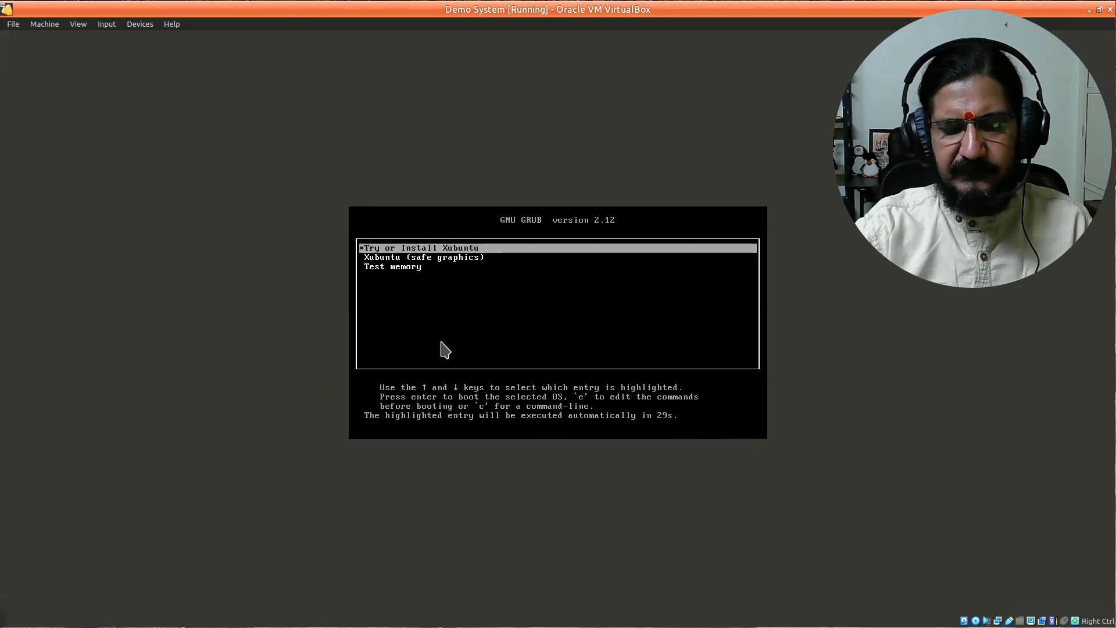
- Boot the Try or Install Xubuntu entry from the GRUB menu
key("Down")
key("Up")
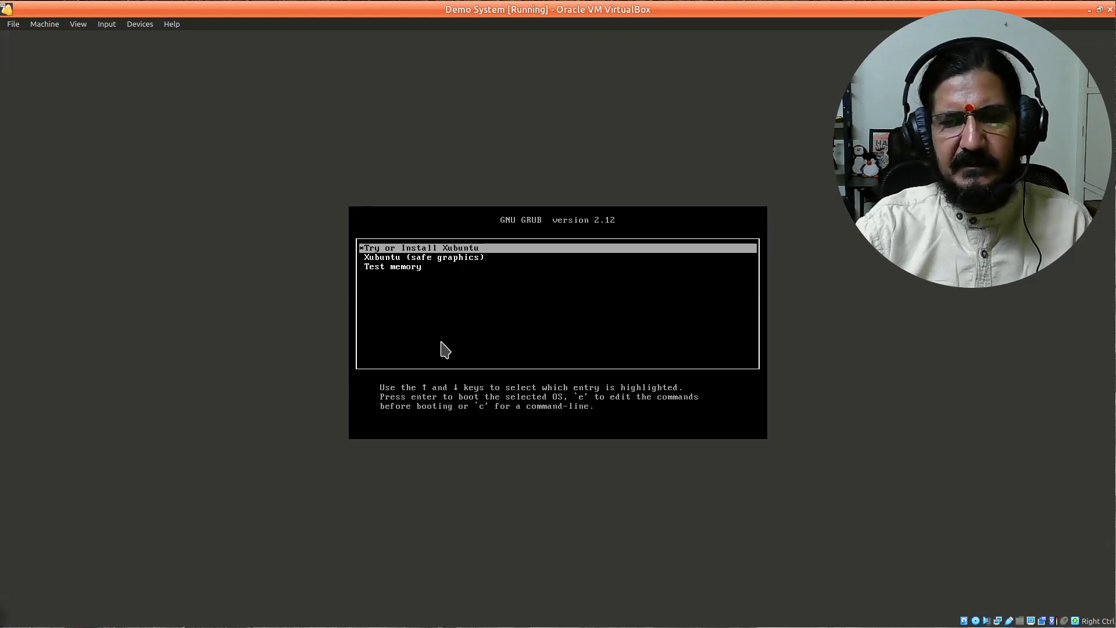
key("Return")
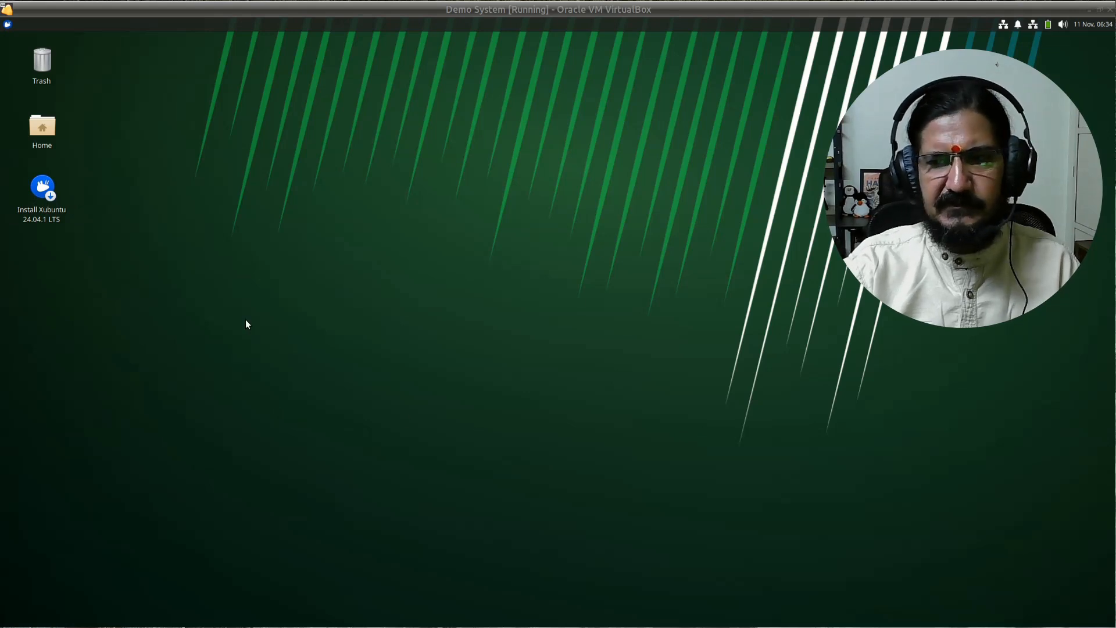
- Launch the installer, keeping English and the English (US) layout after testing some keys
double_click(51, 217)
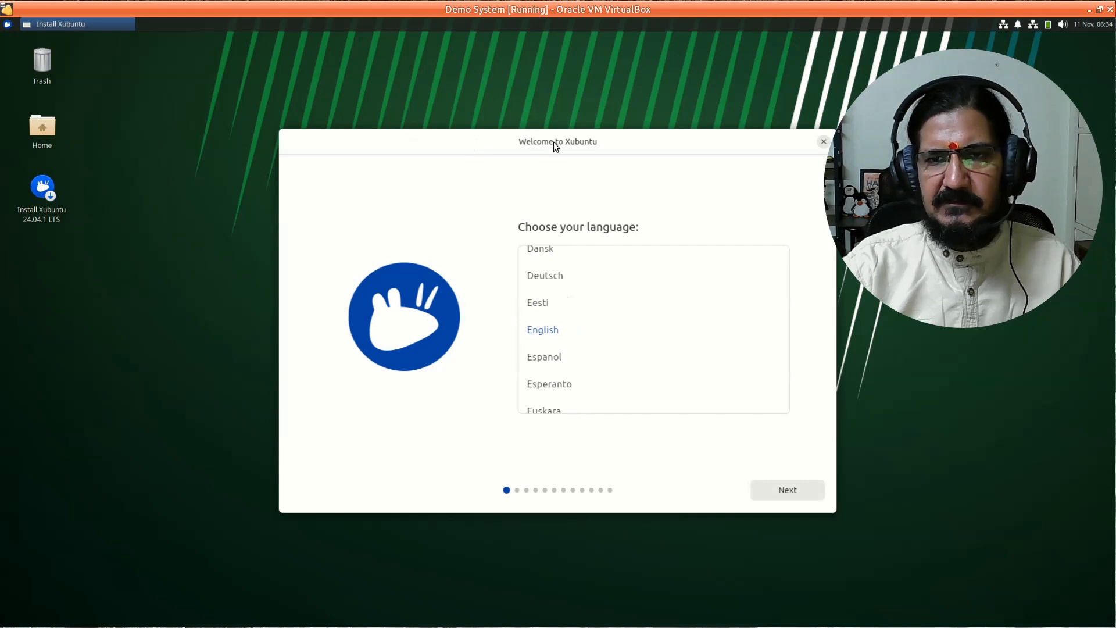
left_click_drag(553, 142, 500, 150)
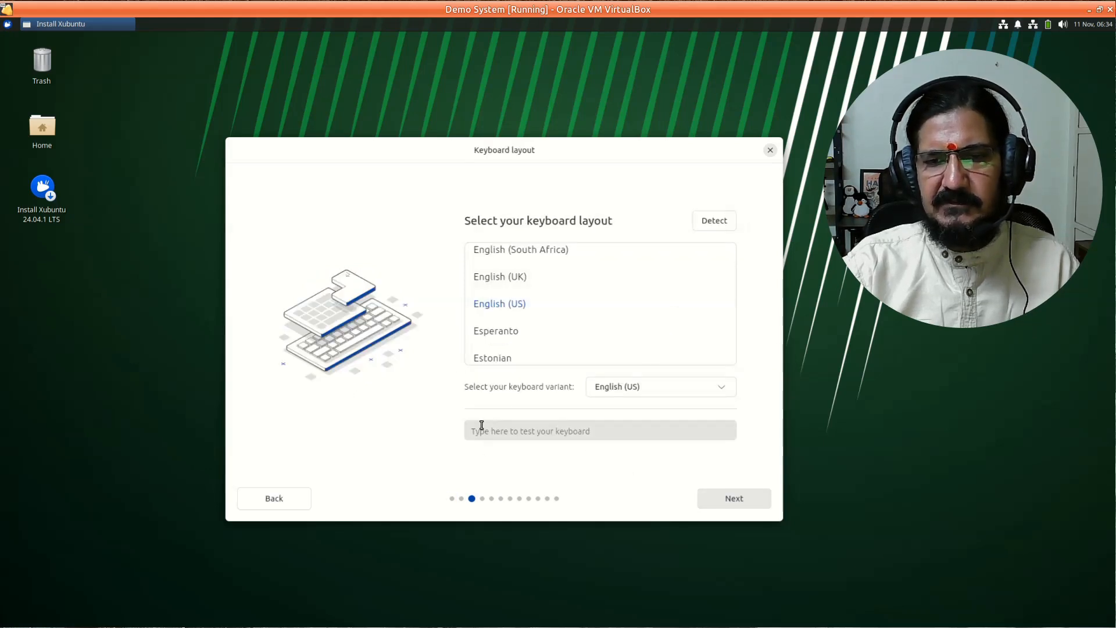
left_click(487, 431)
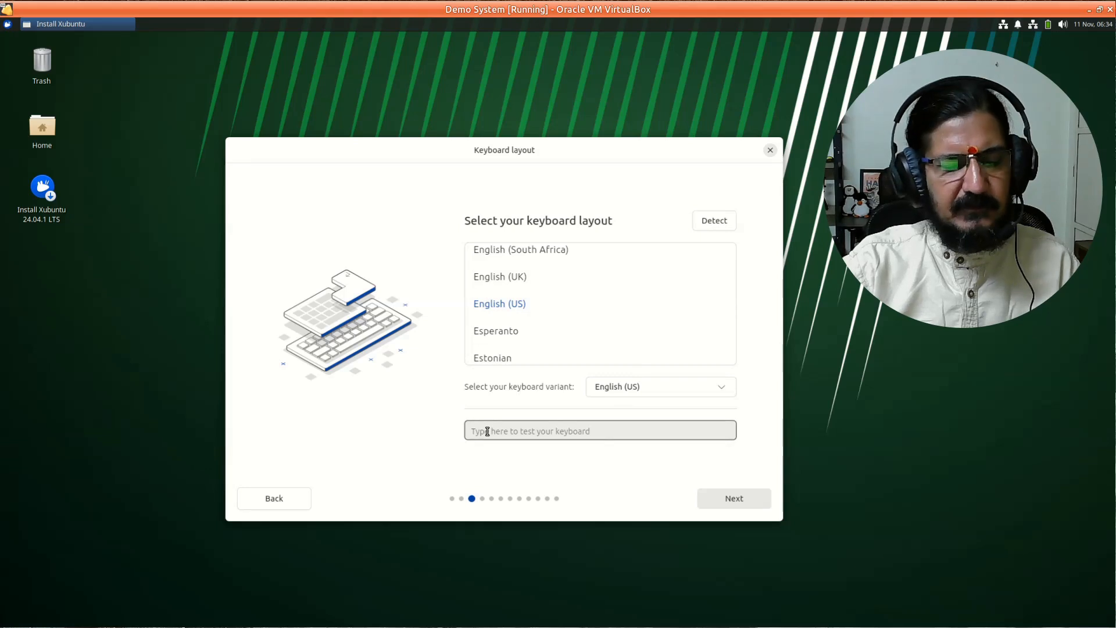
type("s")
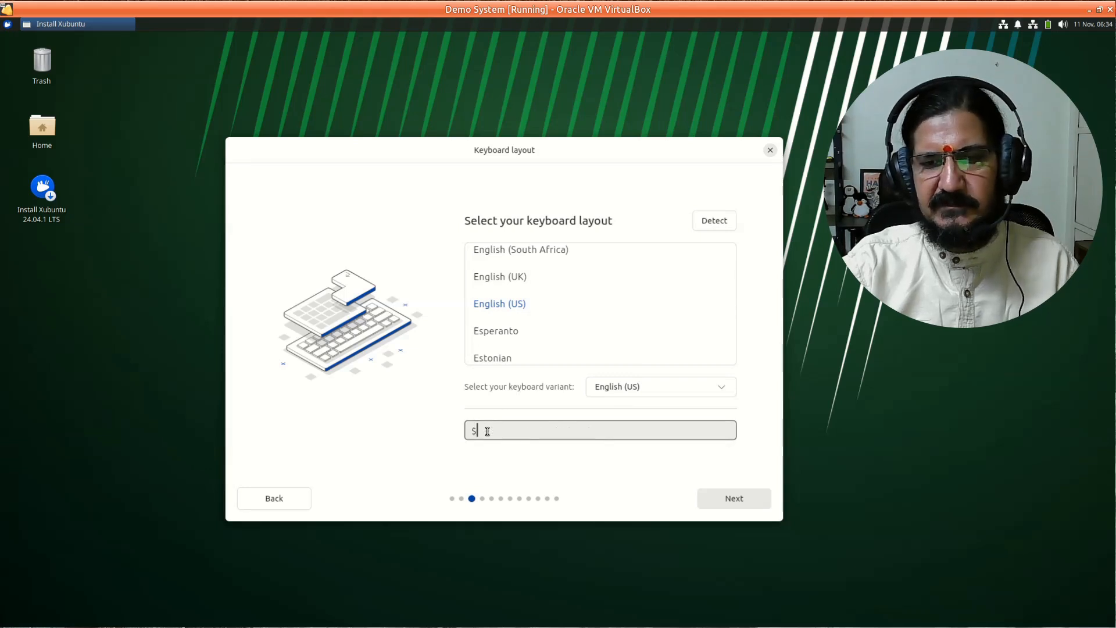
type("$$$$$")
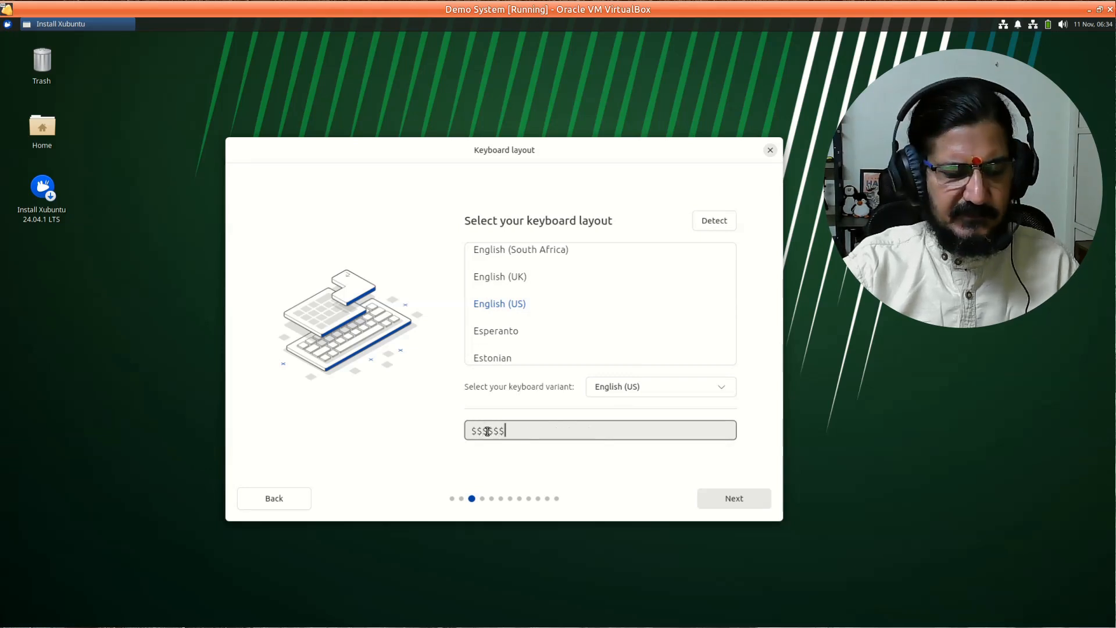
type("####")
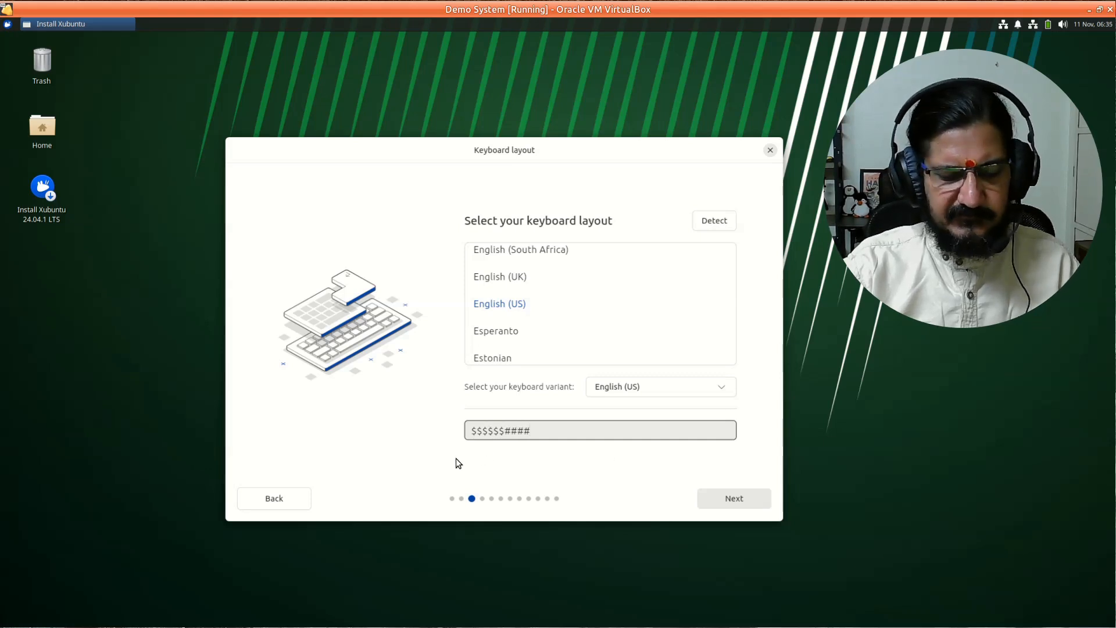
type("aasdasda")
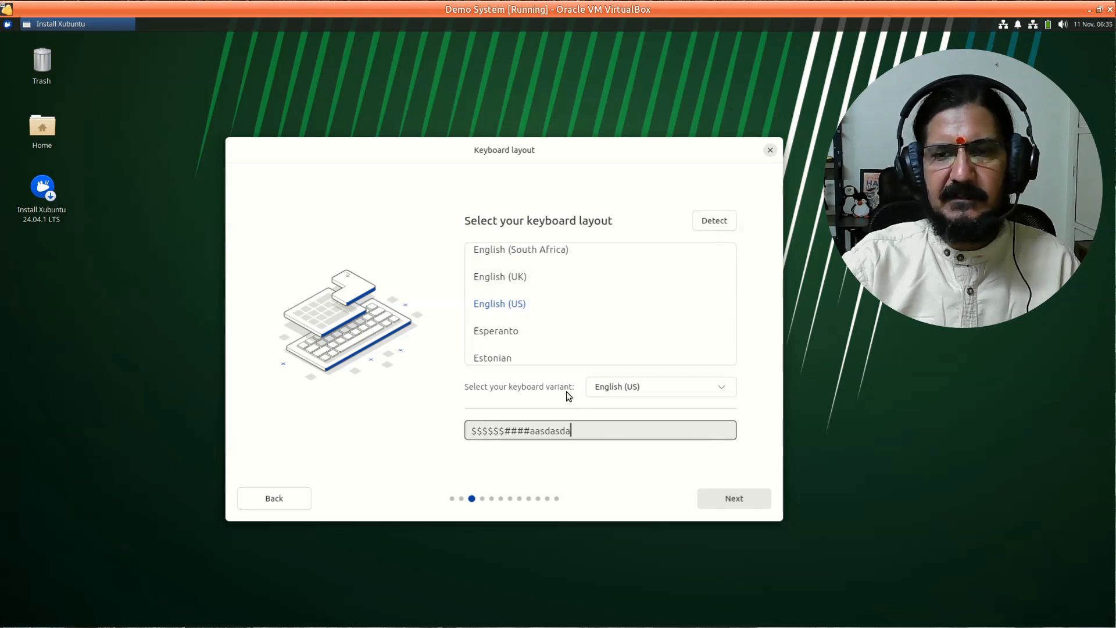
left_click(732, 498)
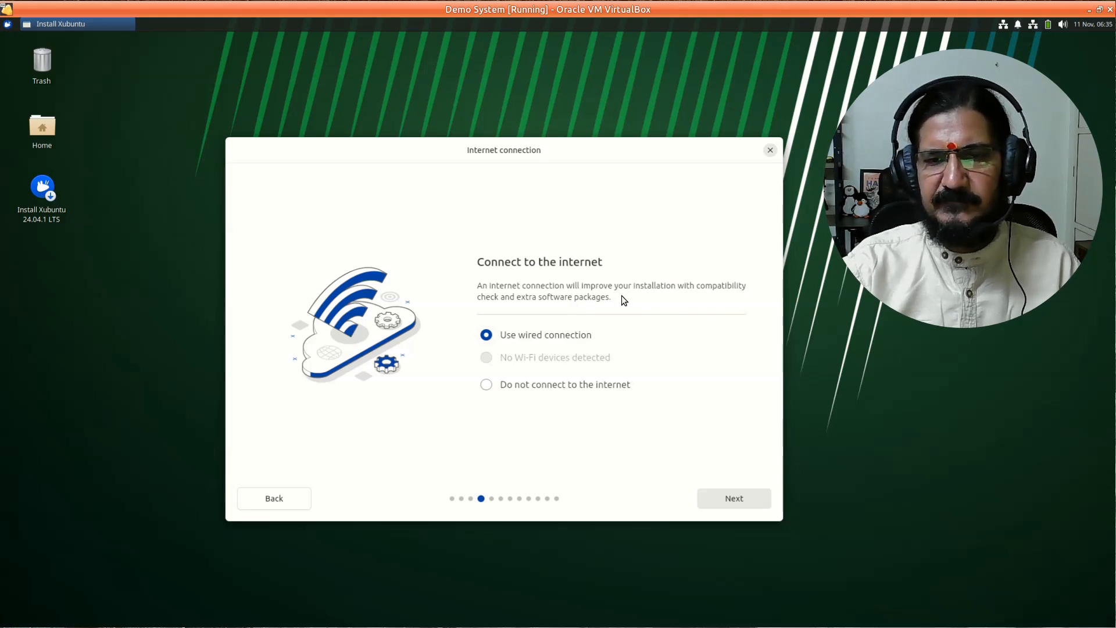
- Choose Do not connect to the internet and uncheck Enable Networking in the guest's network menu
left_click(494, 390)
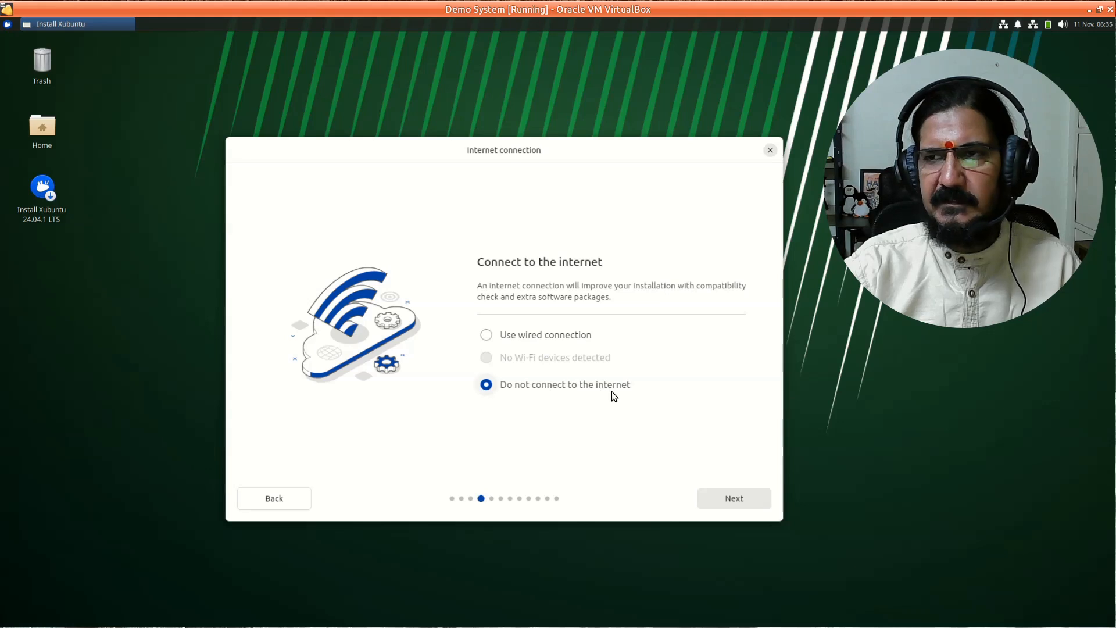
left_click(1032, 25)
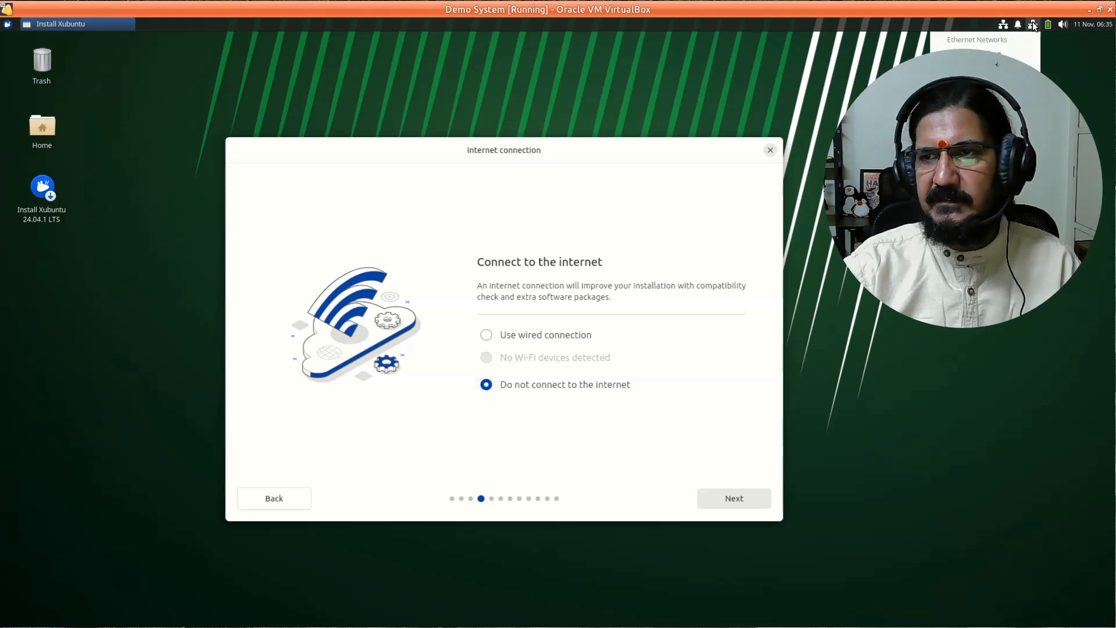
left_click(1033, 24)
right_click(1033, 24)
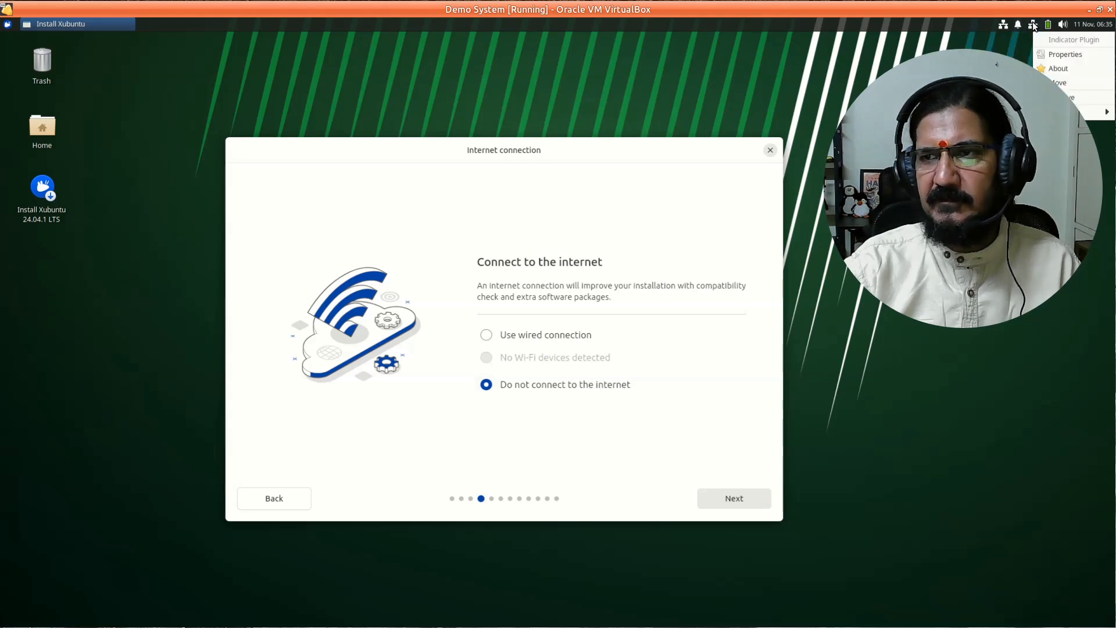
left_click(1033, 26)
left_click_drag(1022, 188, 1020, 400)
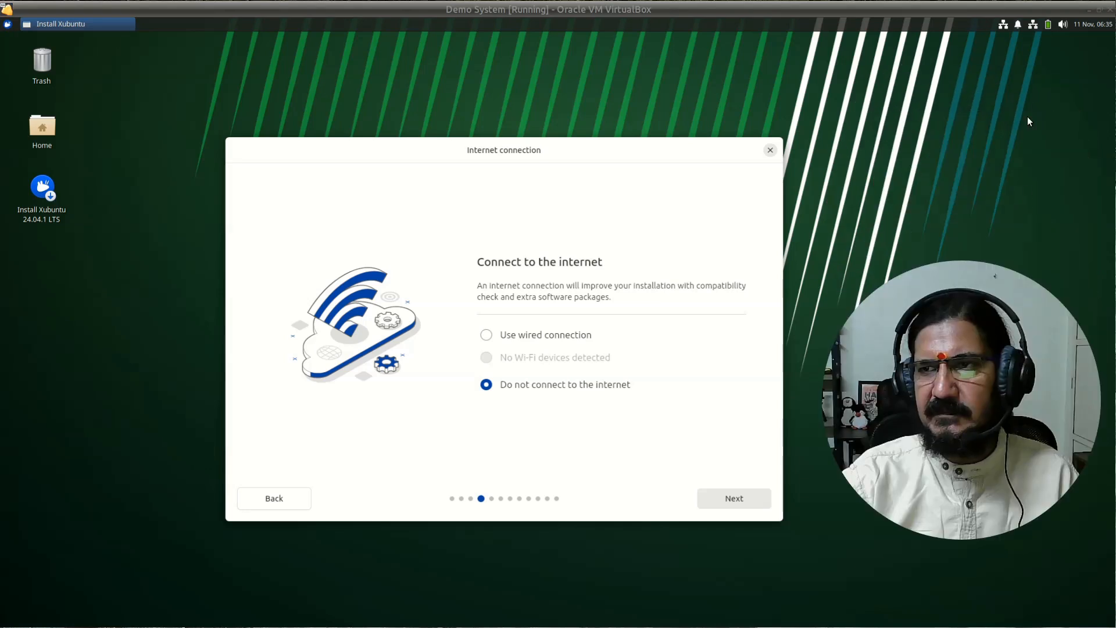
left_click(1033, 24)
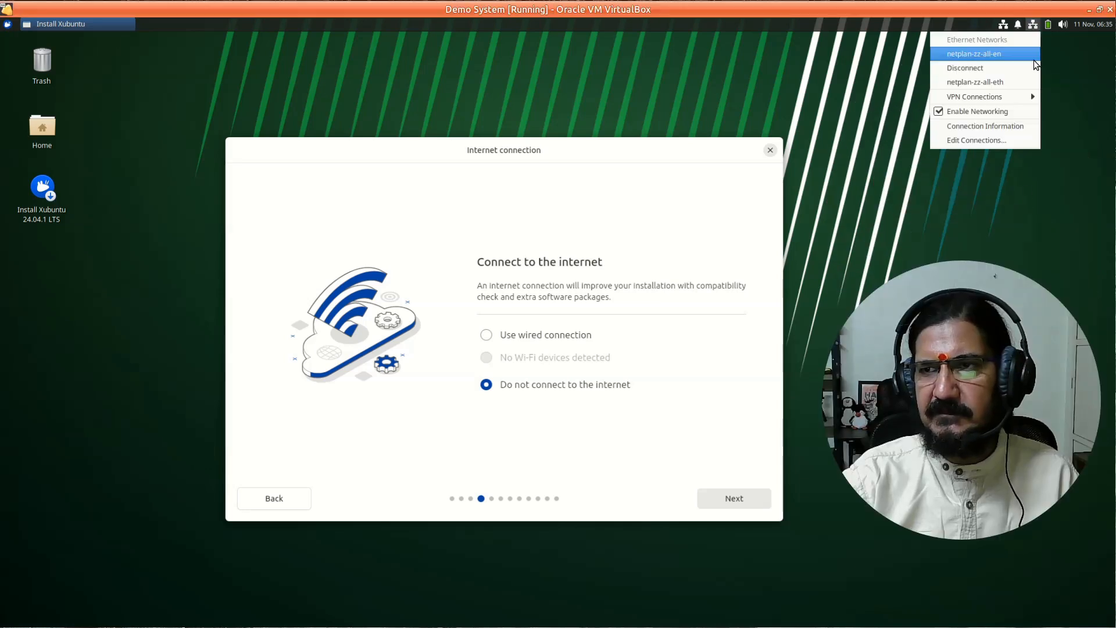
left_click(999, 117)
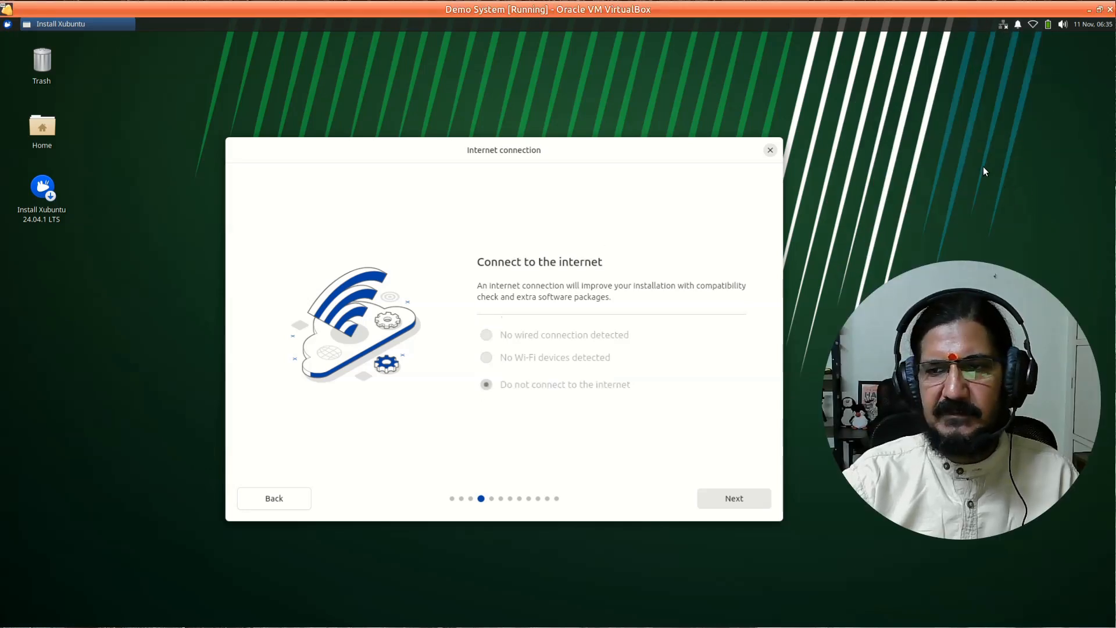
- Dismiss the offline notification and advance to the Type of installation step
left_click_drag(982, 270, 989, 69)
left_click(957, 440)
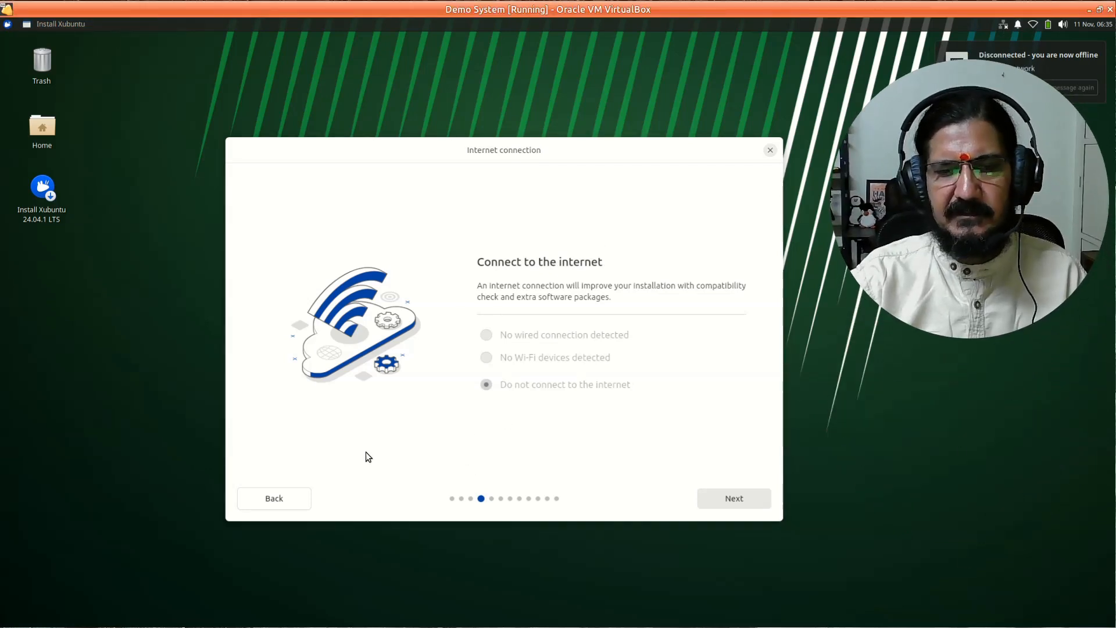
left_click(1074, 62)
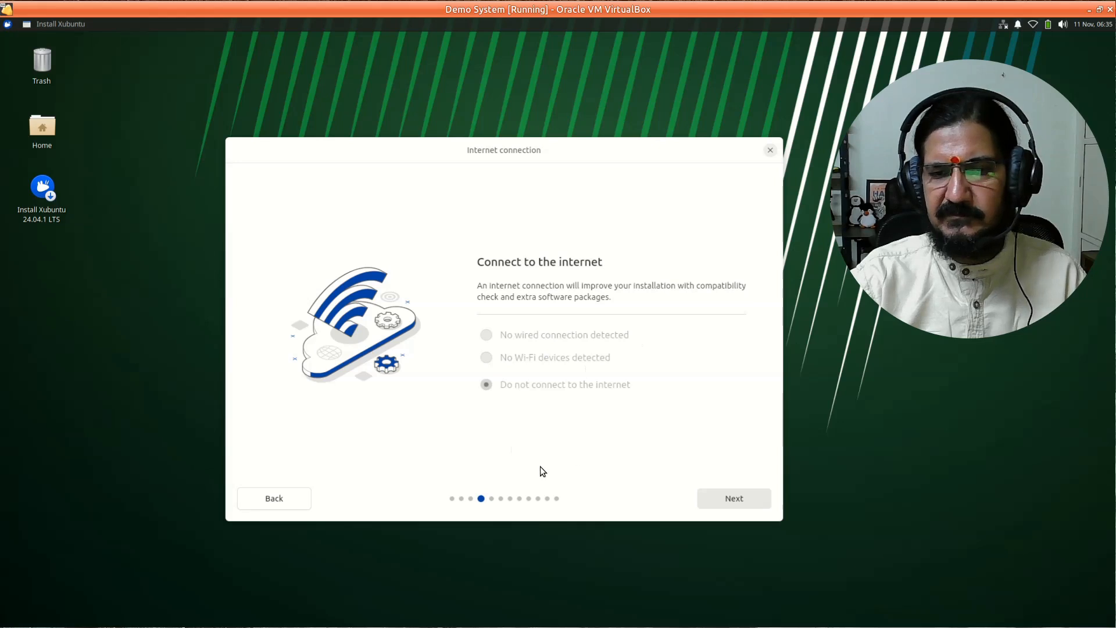
left_click(732, 498)
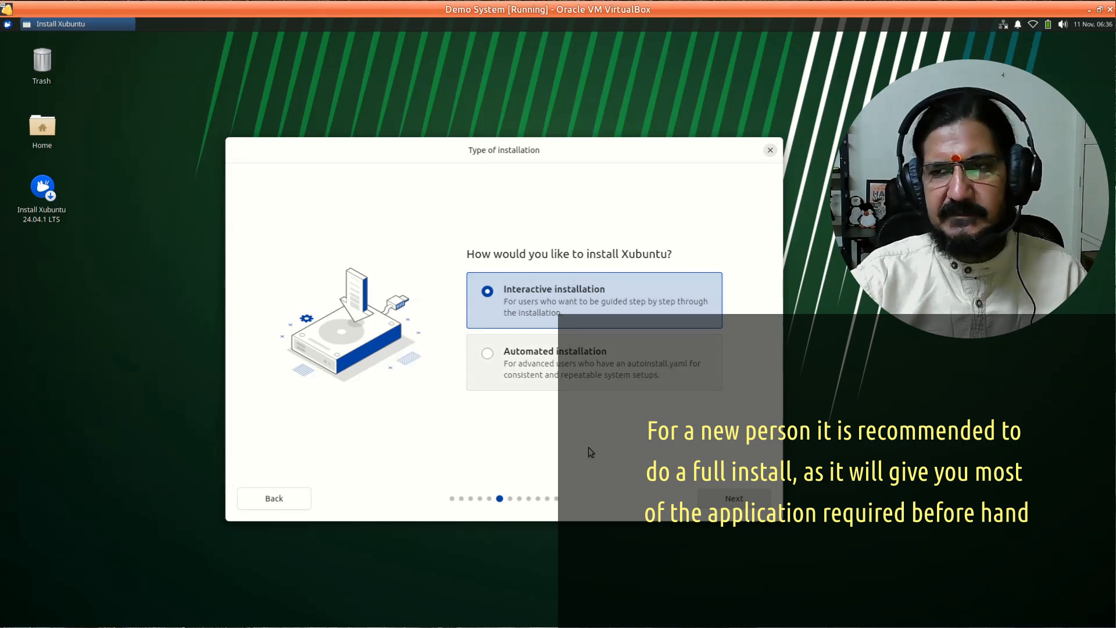
- Keep Interactive installation, pick the Xubuntu Minimal app set, and continue
left_click(715, 497)
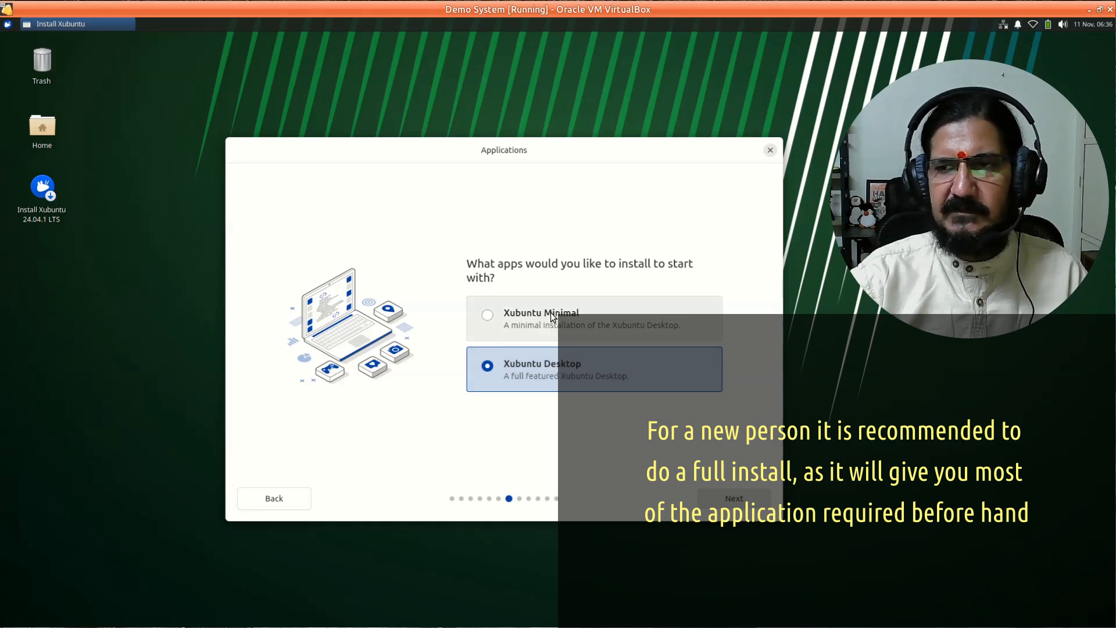
left_click(480, 337)
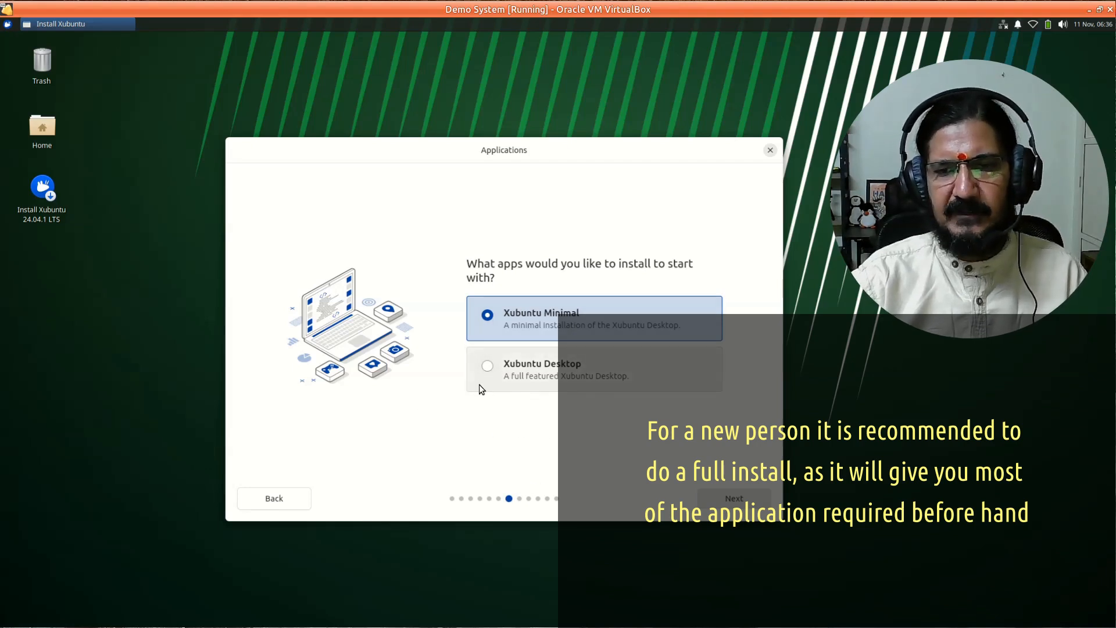
left_click(735, 500)
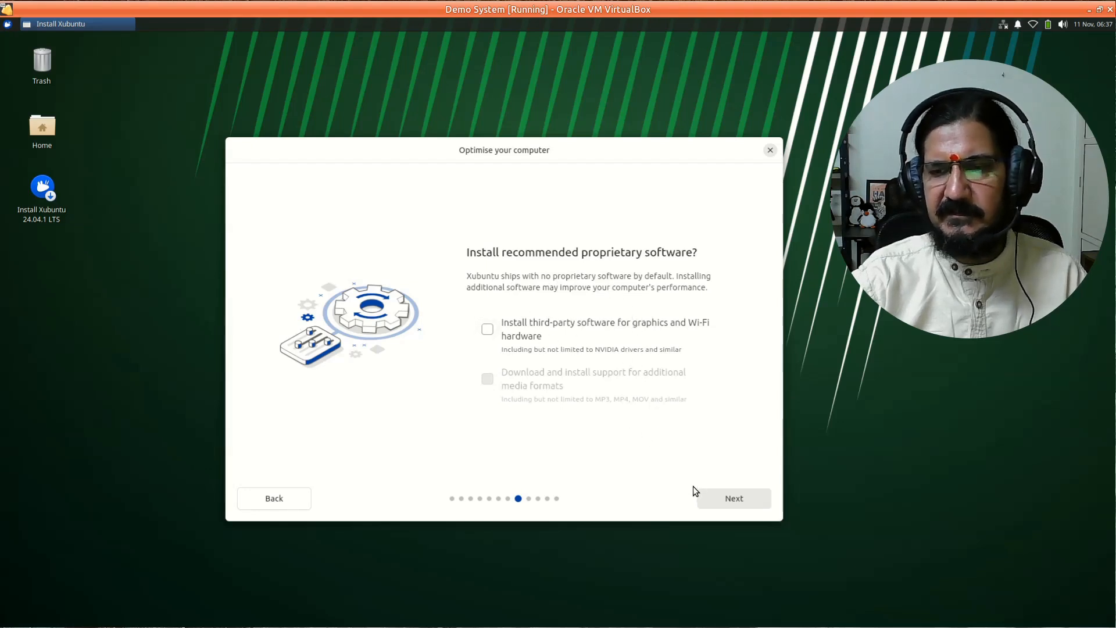
- Leave third-party software unticked and select Manual installation on Disk setup
left_click(733, 497)
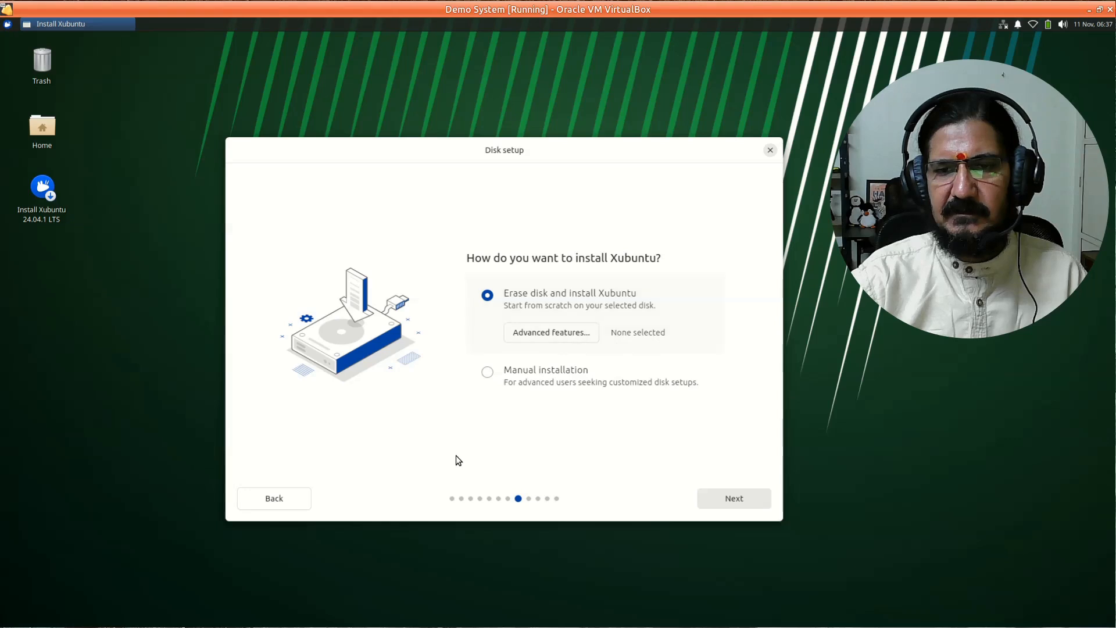
left_click(488, 373)
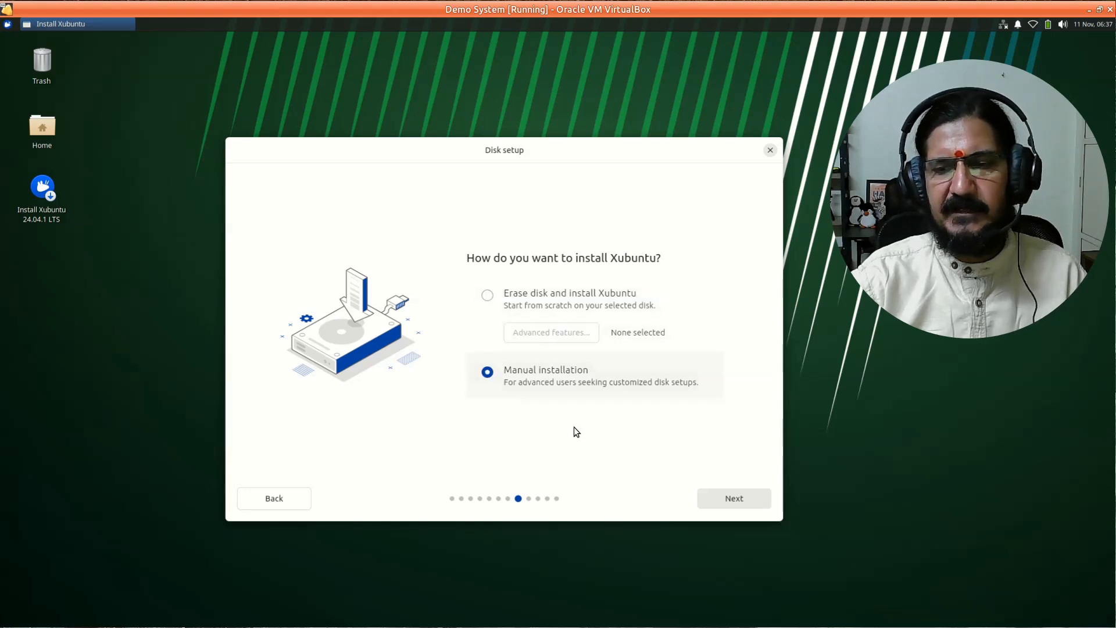
- Open Manual partitioning and select the sda disk showing 26.84 GB free space
left_click(723, 500)
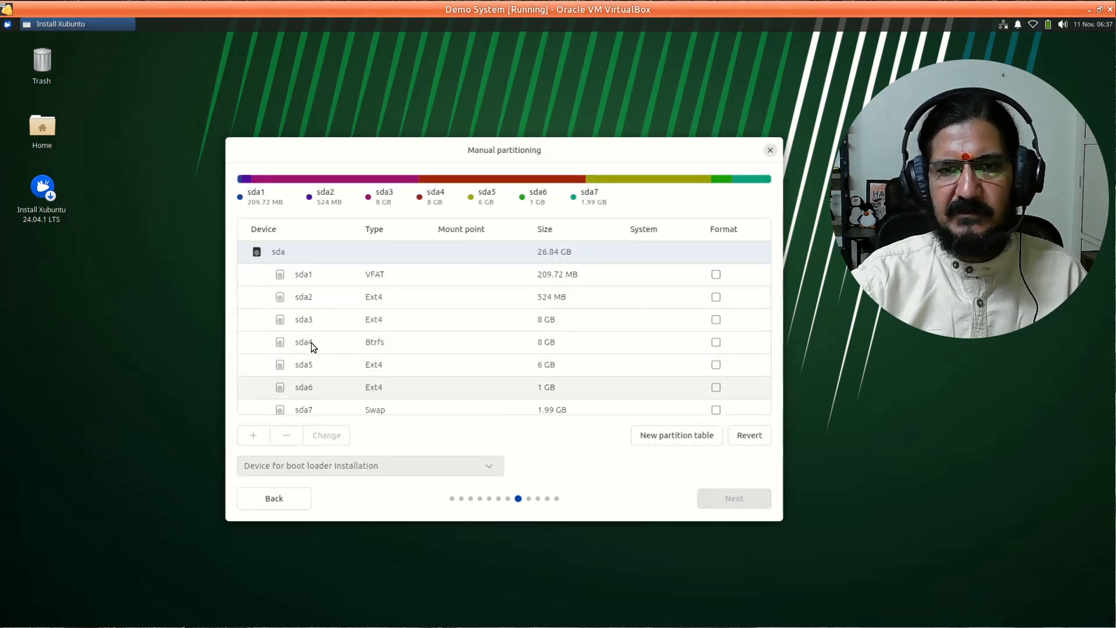
scroll(356, 373, "down", 1)
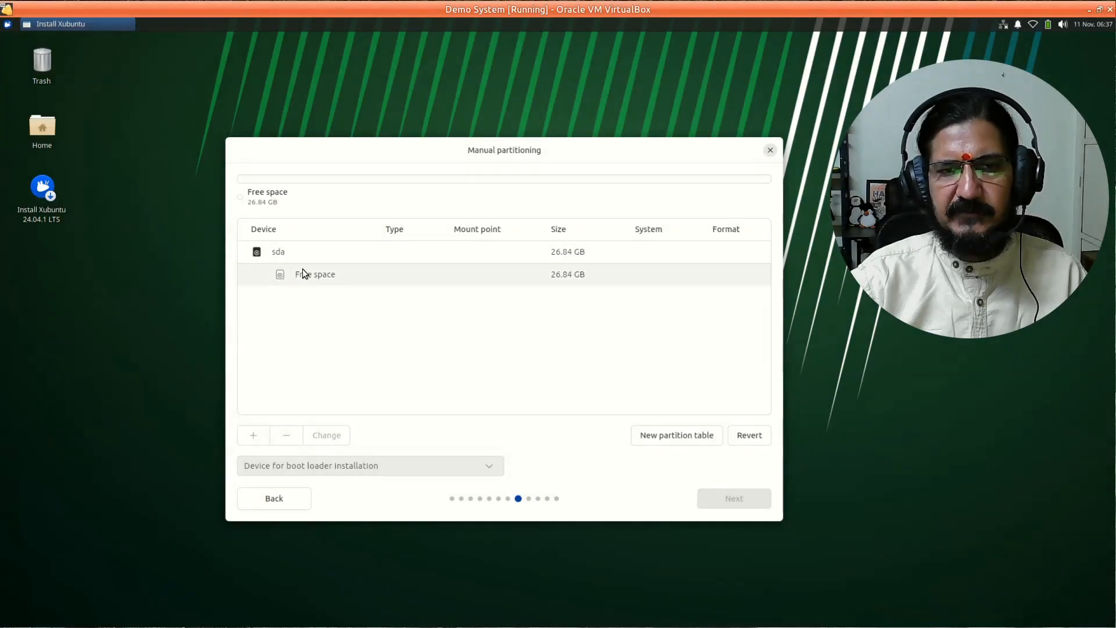
left_click(314, 274)
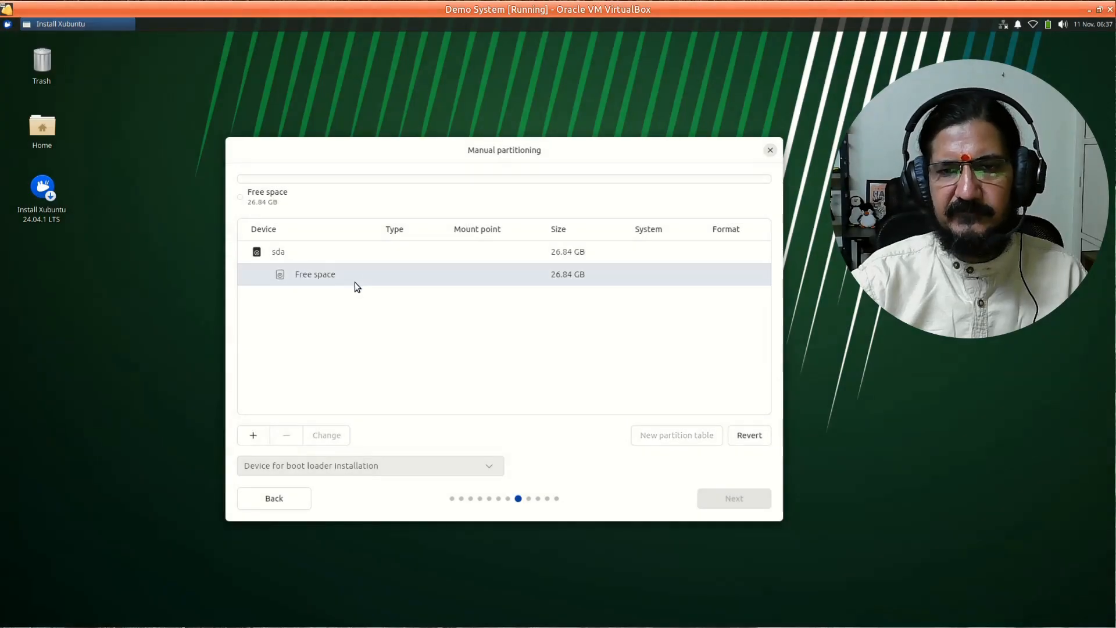
left_click(357, 255)
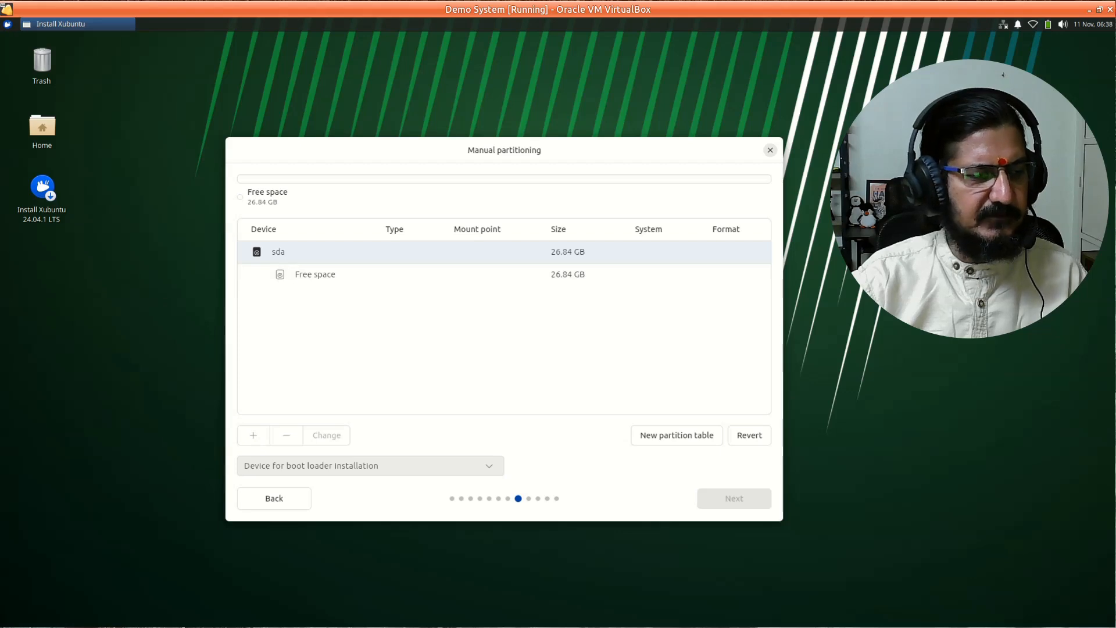
- Arrange the partitioning-scheme image and the installer window side by side
key("alt+Tab")
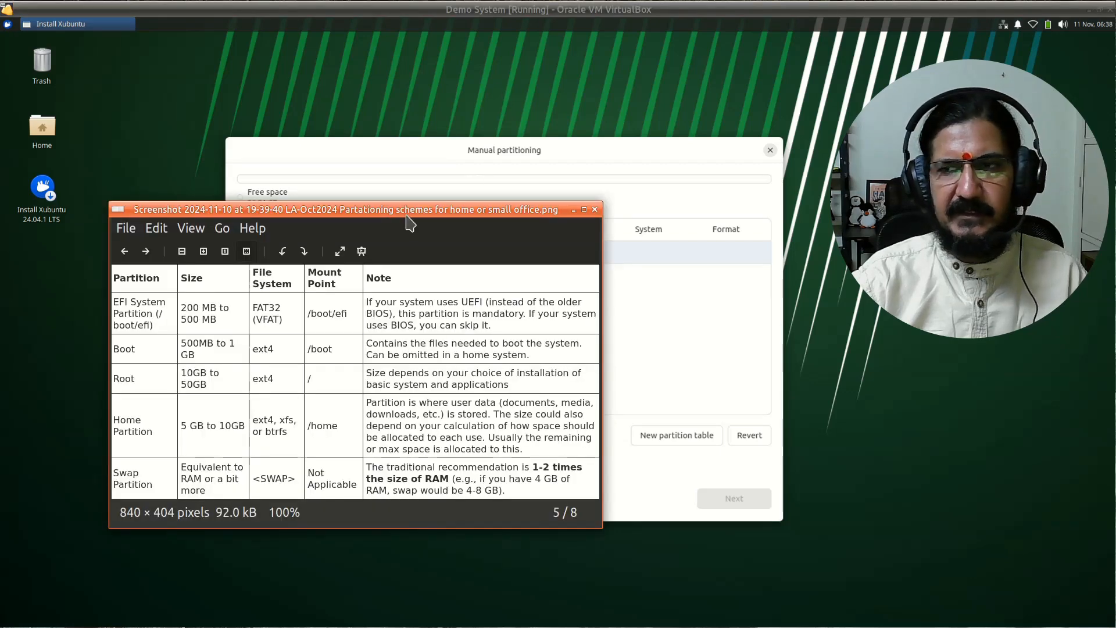
left_click_drag(407, 217, 637, 276)
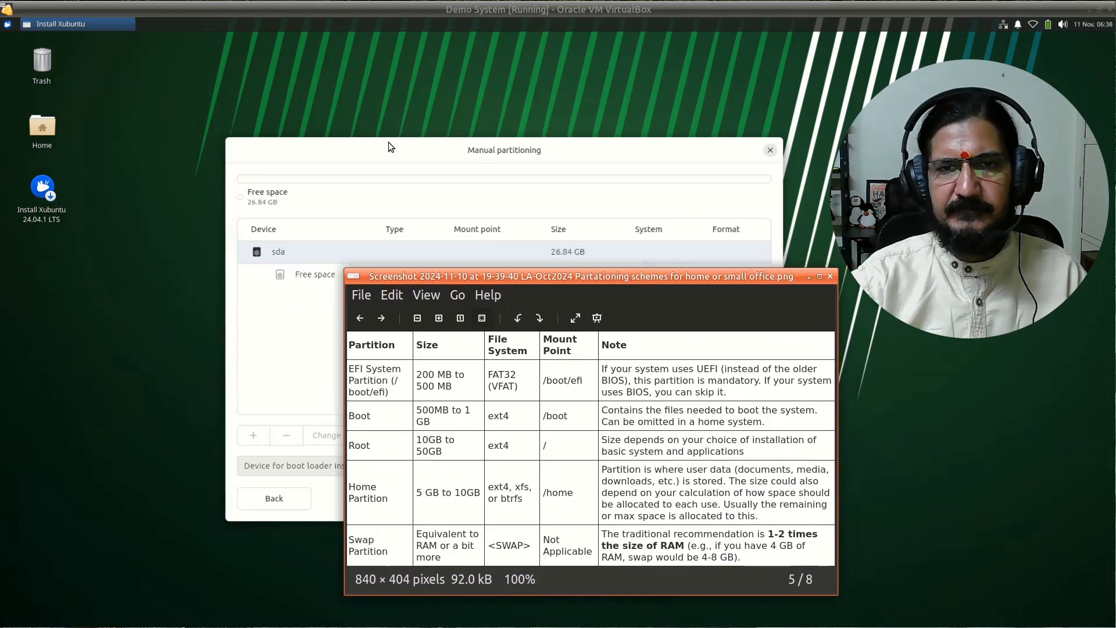
left_click_drag(387, 144, 192, 44)
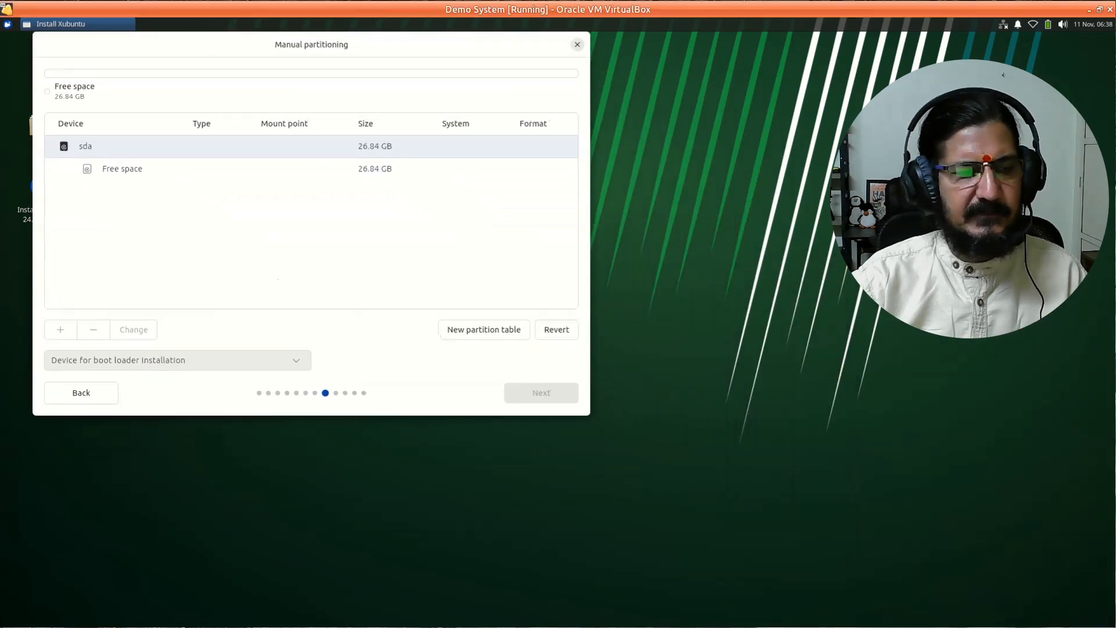
key("alt+Tab")
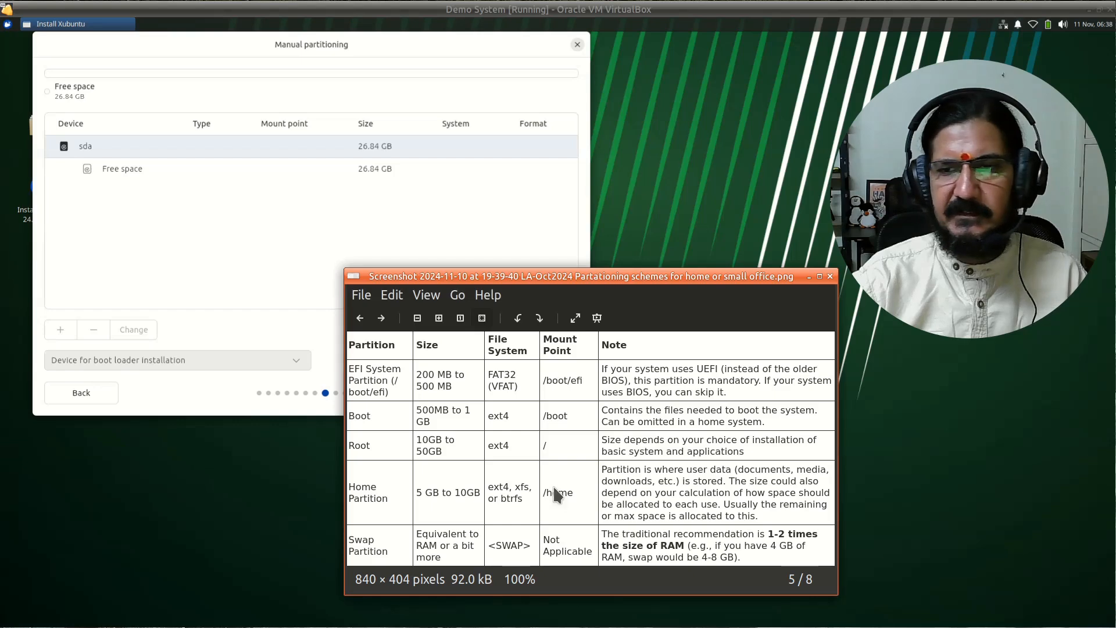
left_click_drag(657, 278, 775, 292)
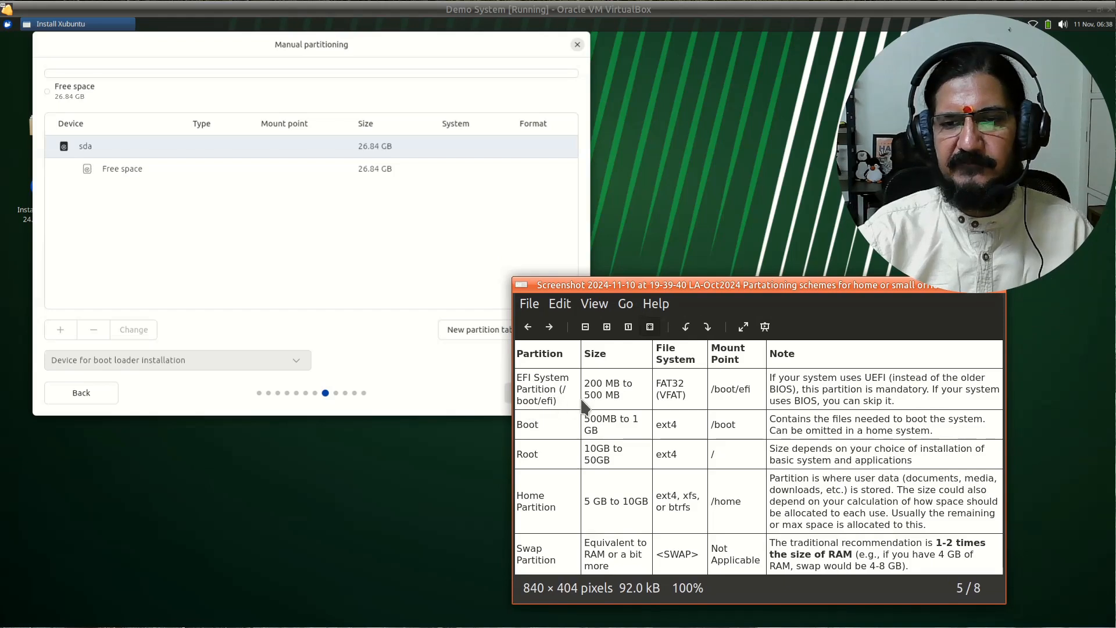
left_click_drag(700, 295, 767, 278)
- Set the reference image Always on Top, then select the free space on sda
right_click(769, 281)
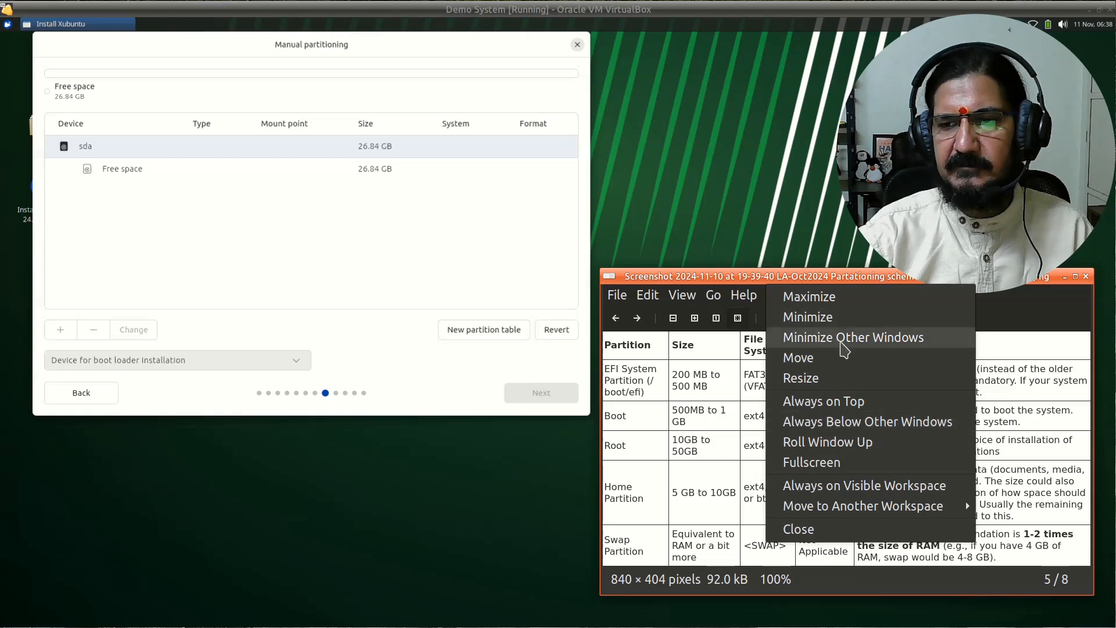
left_click(846, 407)
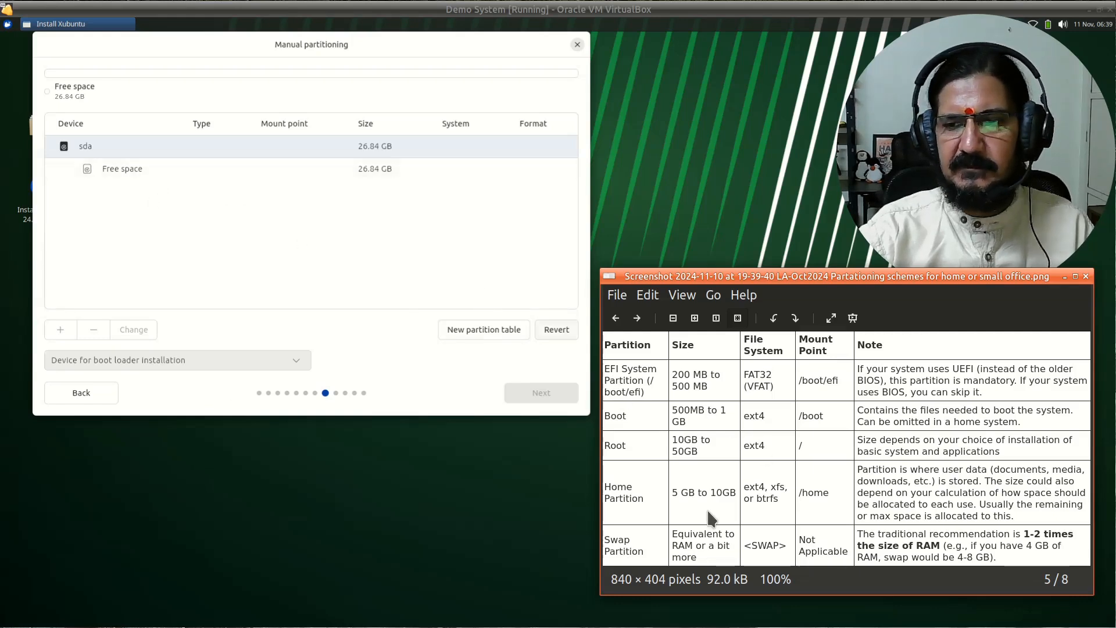
scroll(706, 492, "down", 1)
scroll(706, 492, "up", 1)
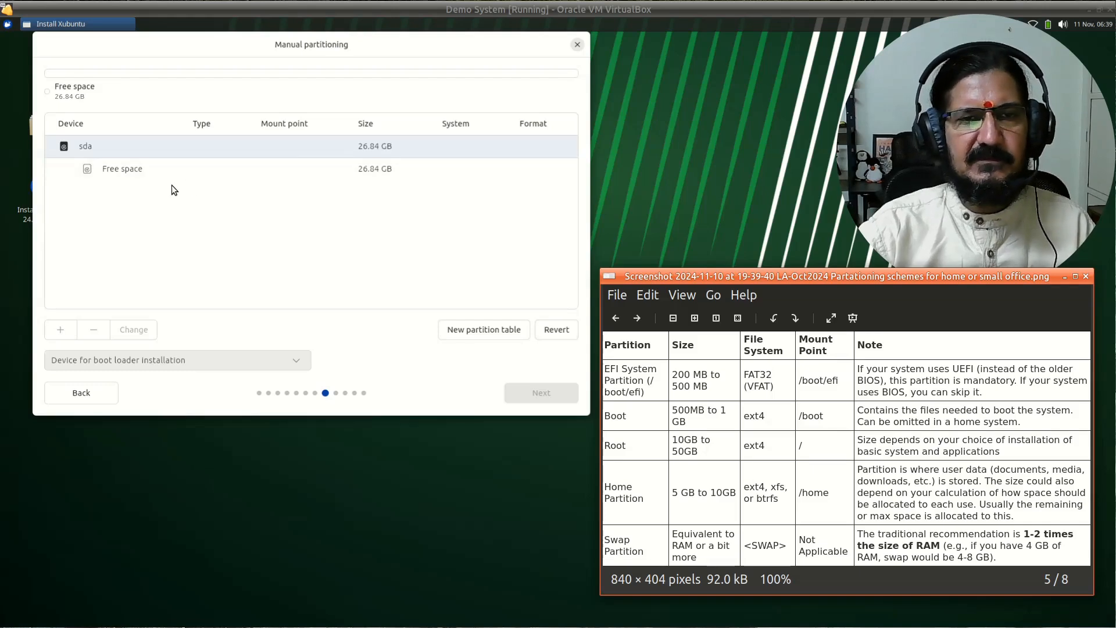
left_click(172, 170)
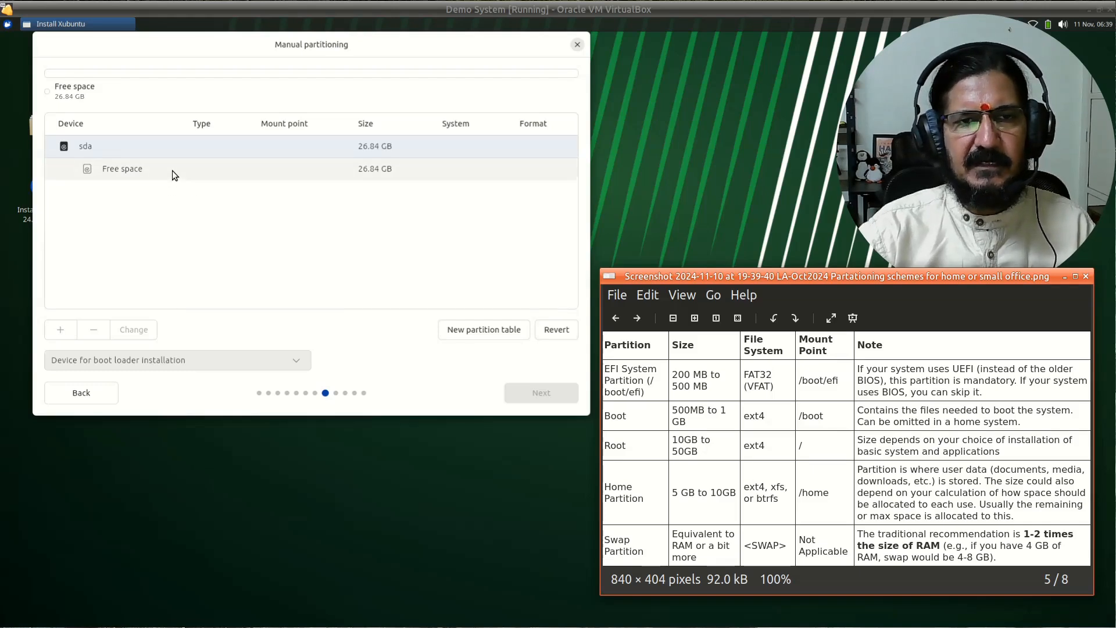
- Start a new partition in the free space and set its filesystem to VFAT
left_click(60, 330)
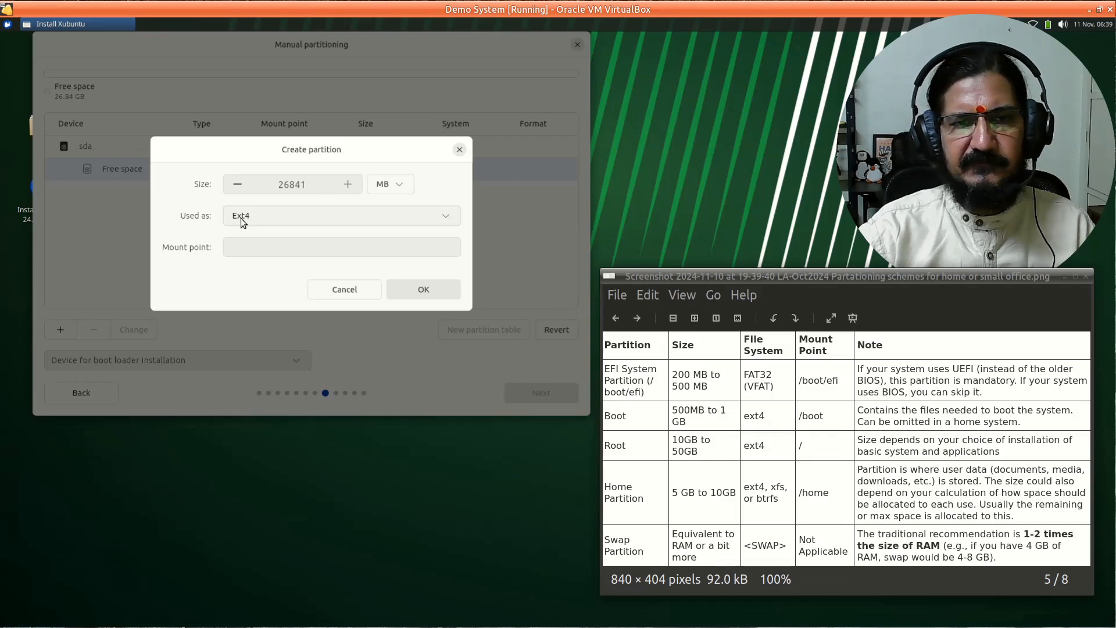
left_click(241, 218)
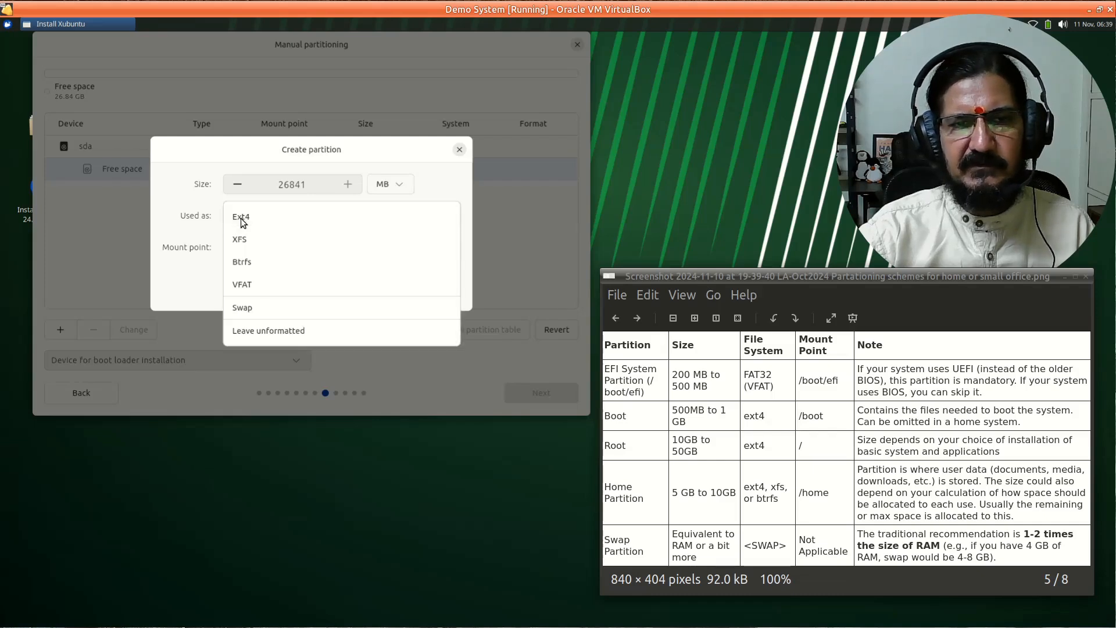
left_click(245, 286)
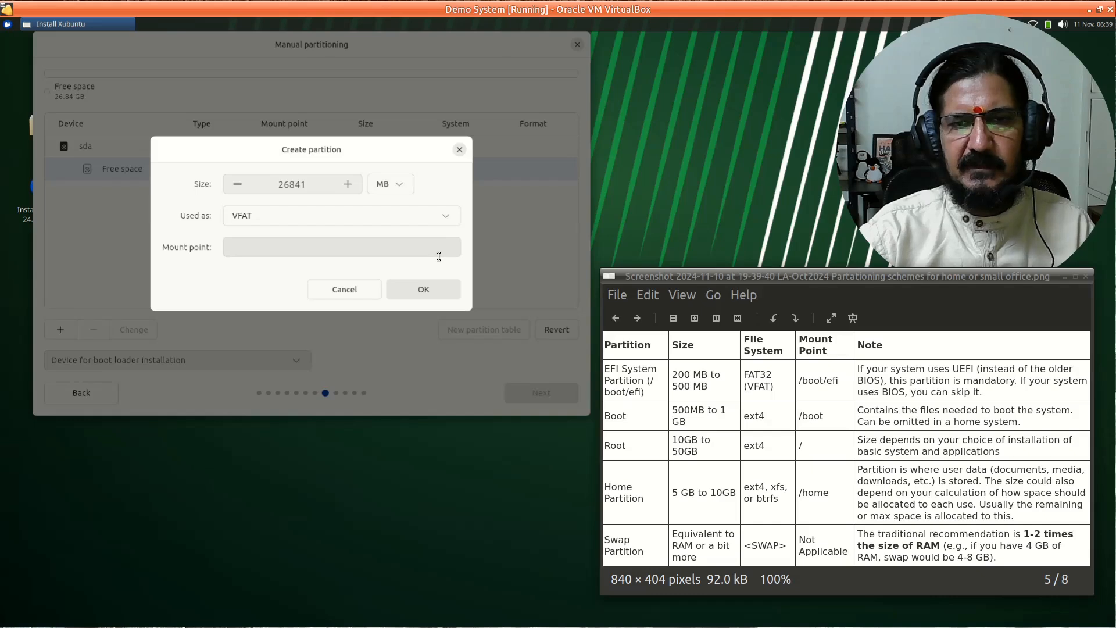
left_click(428, 214)
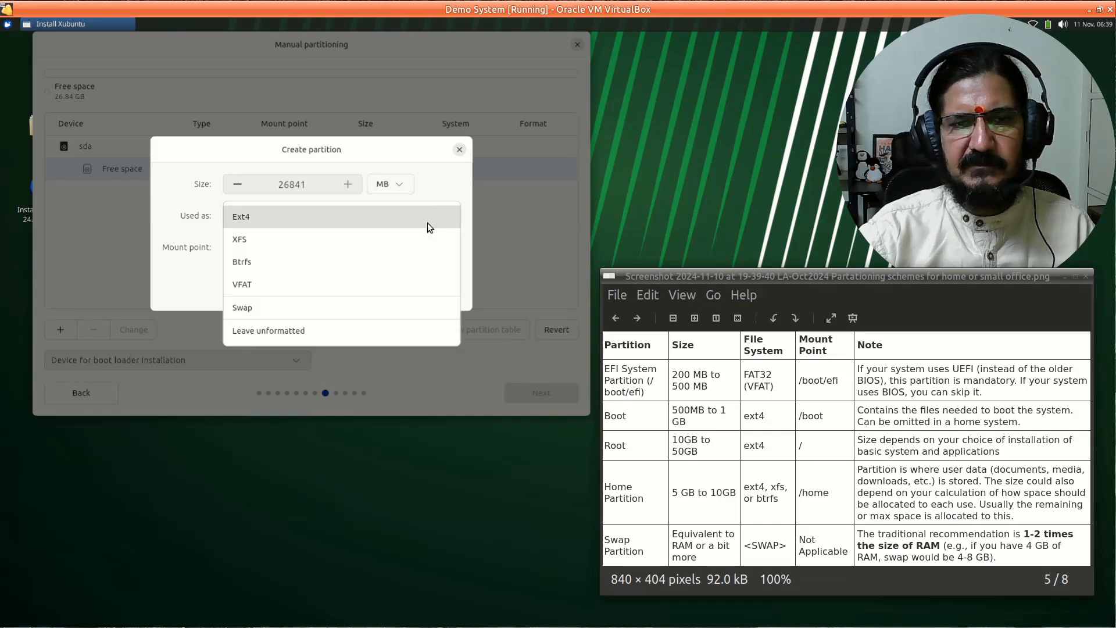
left_click(308, 331)
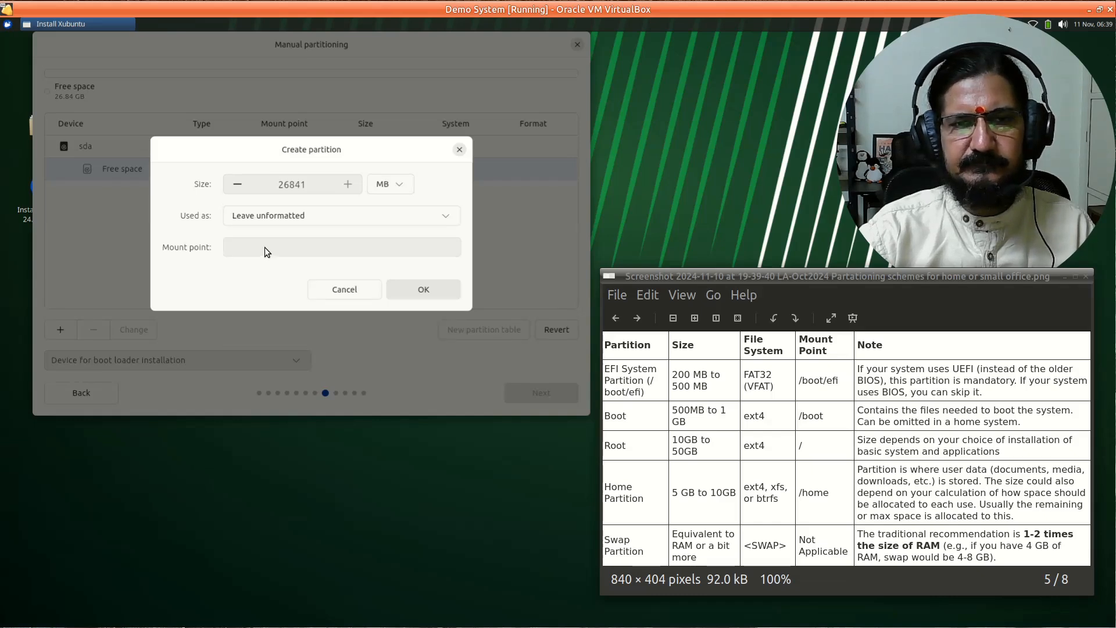
left_click(346, 218)
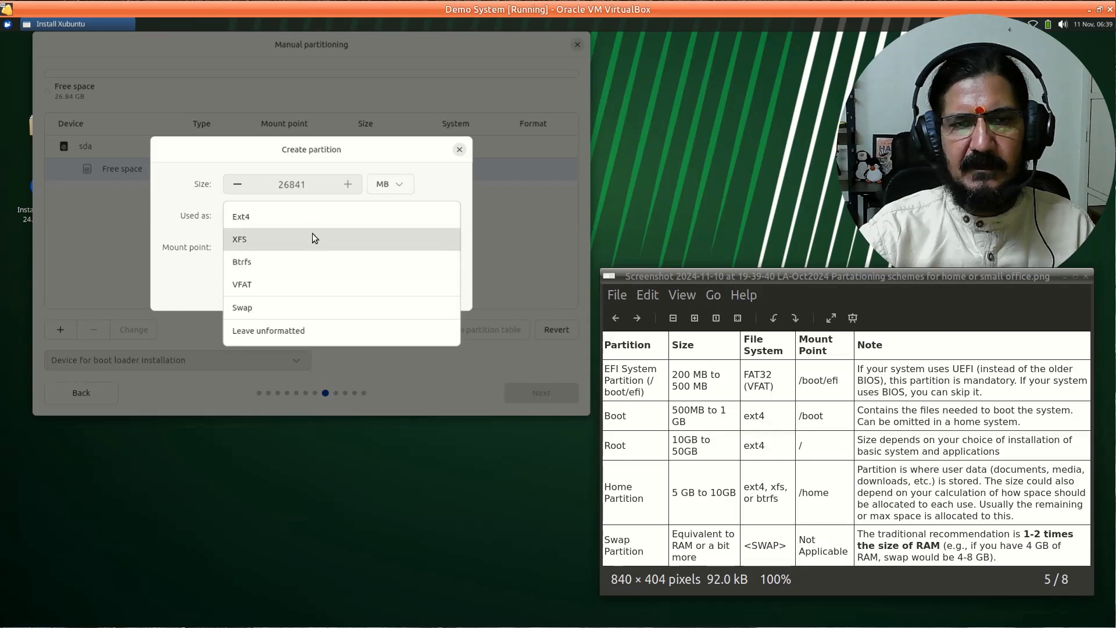
left_click(312, 288)
- Mount it at /boot/efi with a size of 300 MB and create it
left_click(372, 247)
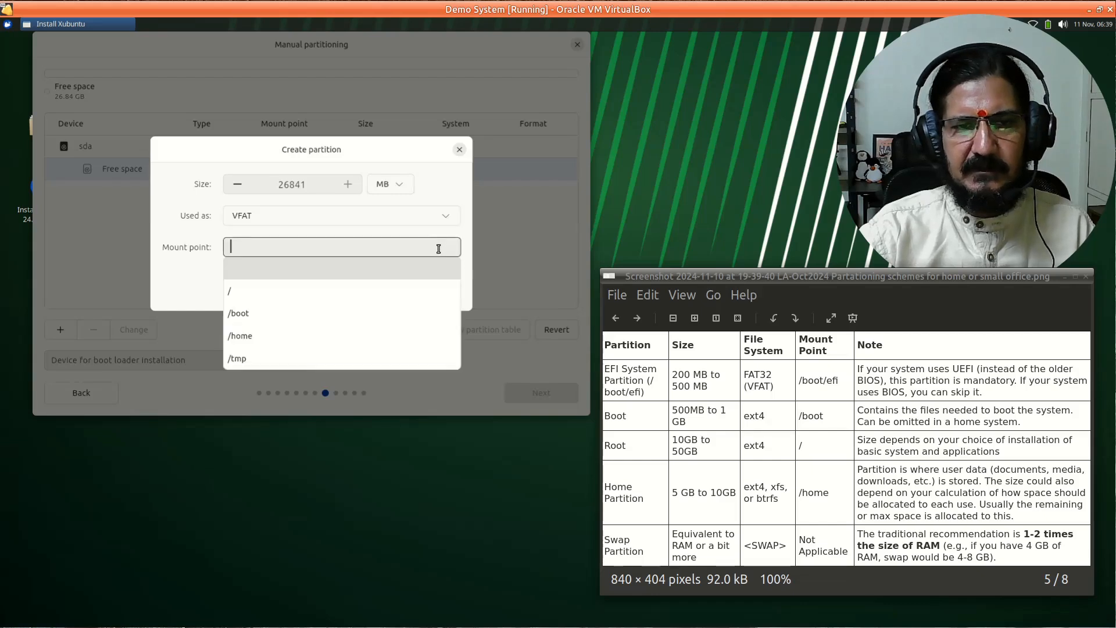
scroll(367, 337, "down", 2)
scroll(368, 336, "down", 1)
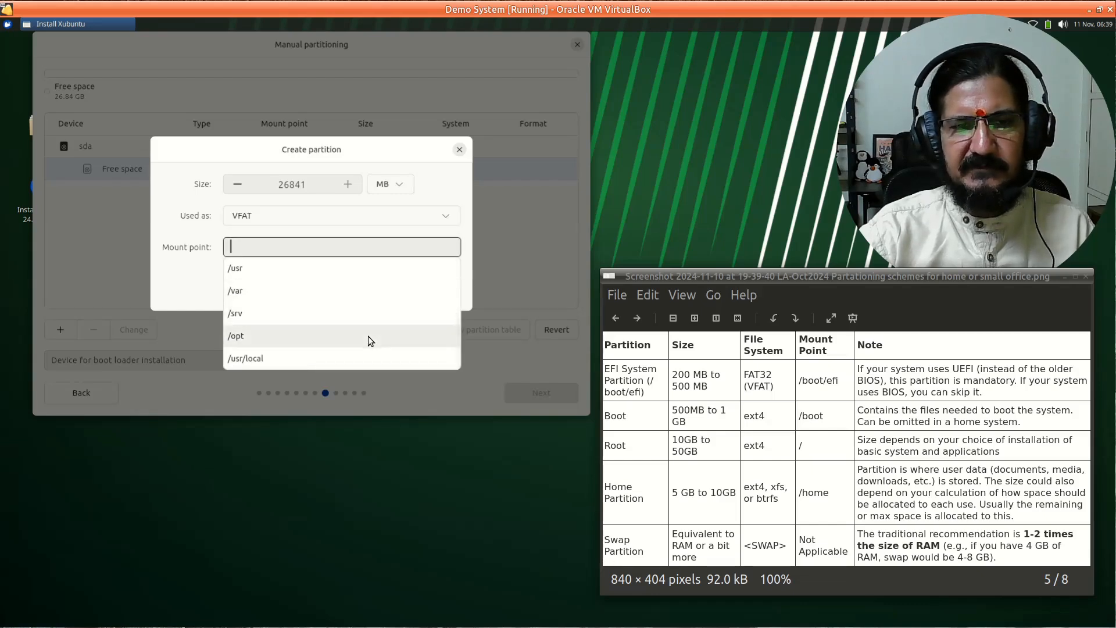
scroll(367, 336, "up", 3)
left_click(358, 314)
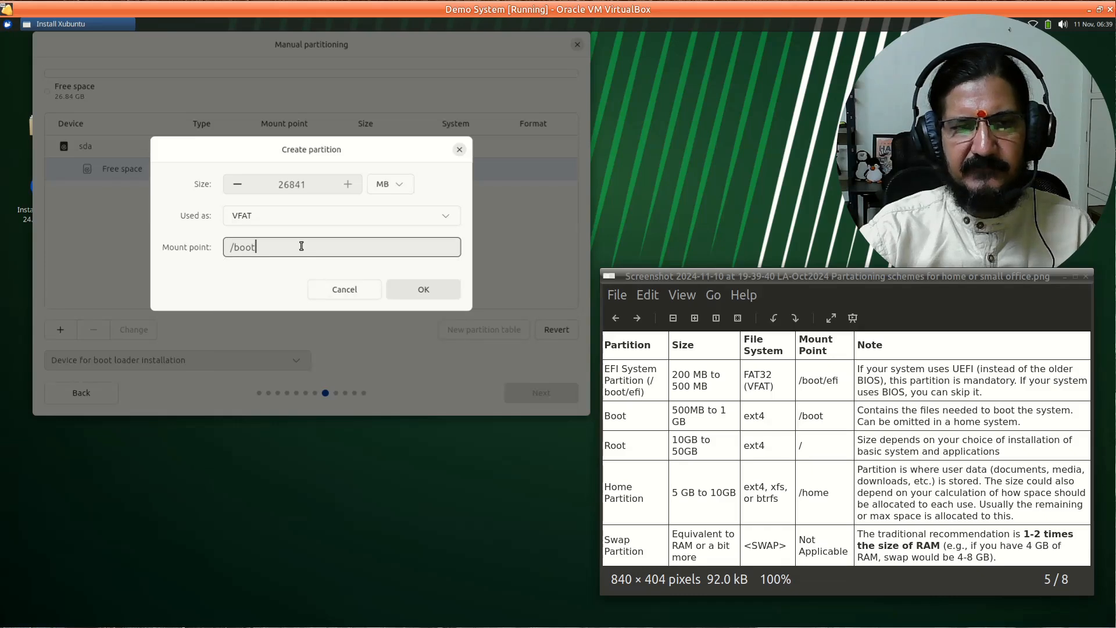
type("/efi")
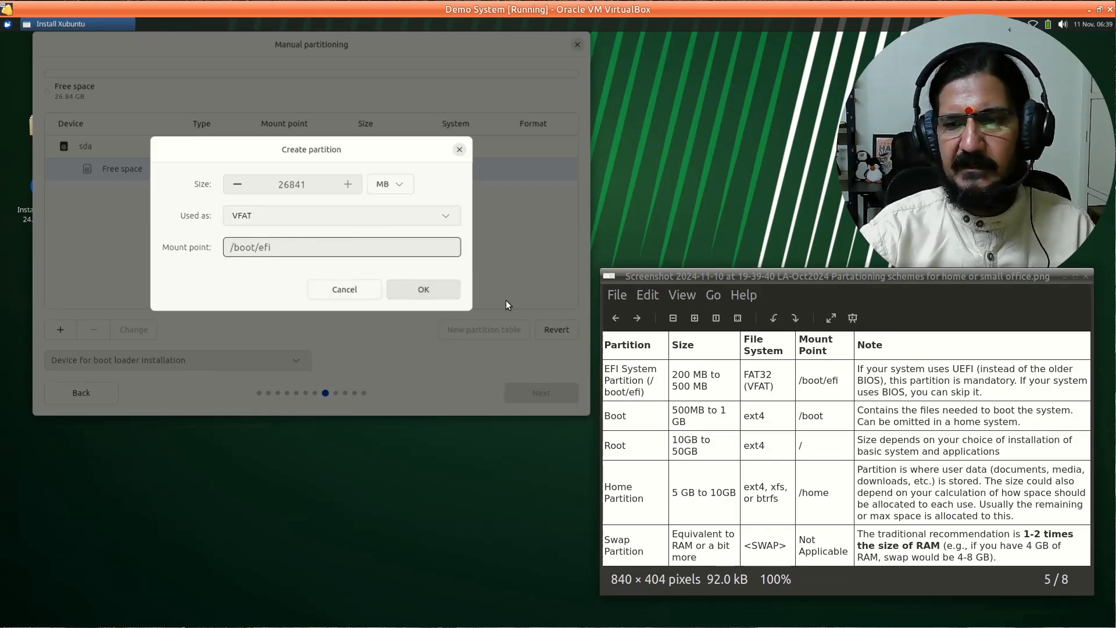
left_click_drag(316, 189, 301, 186)
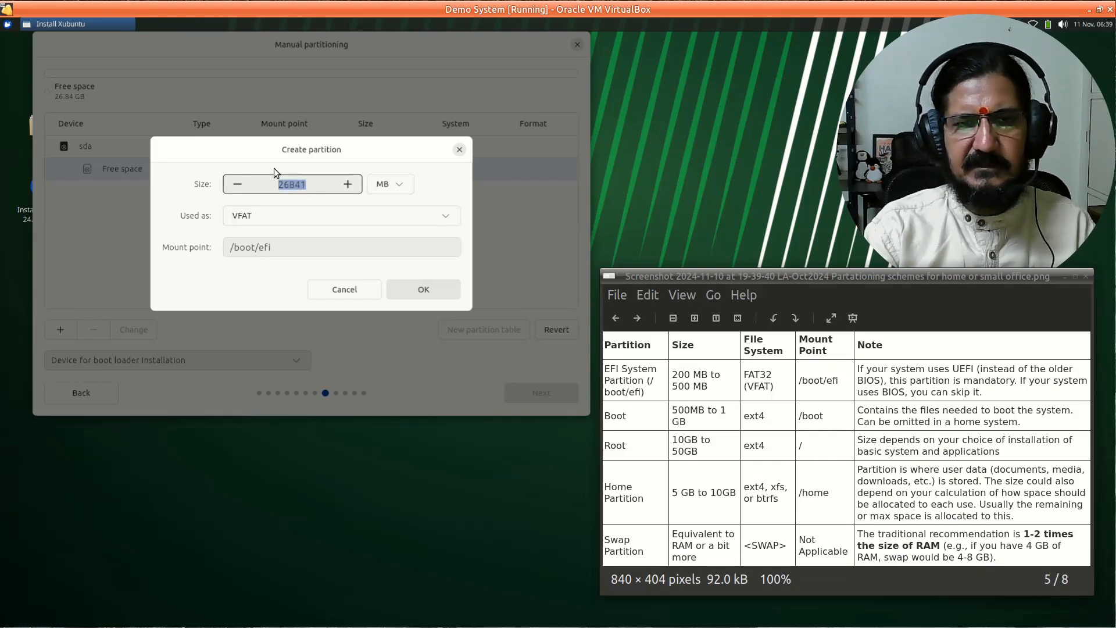
type("300")
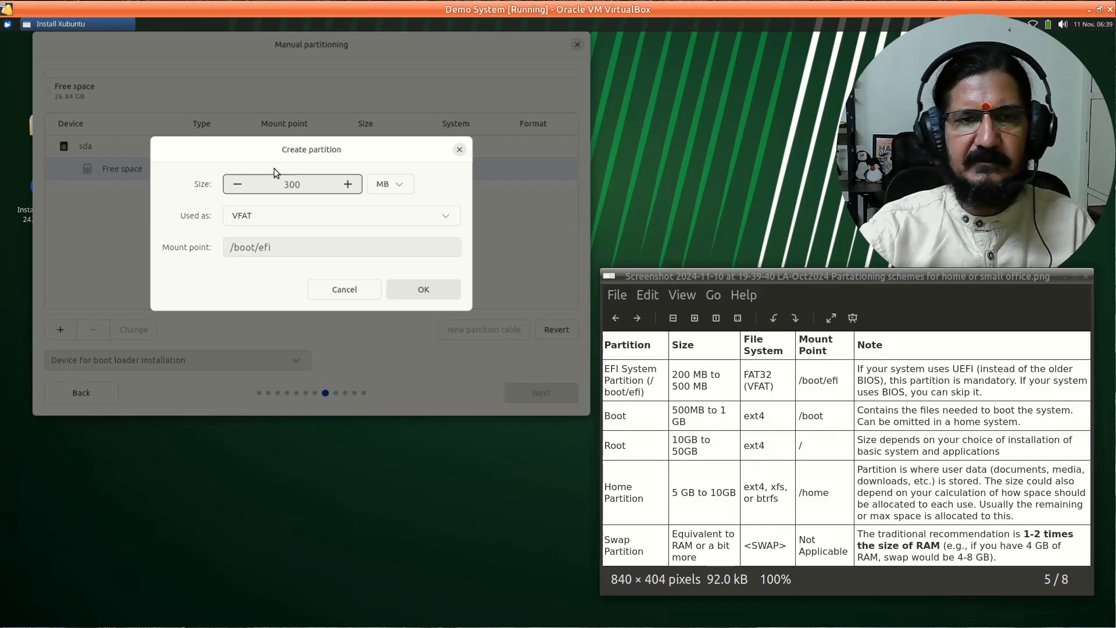
left_click(432, 298)
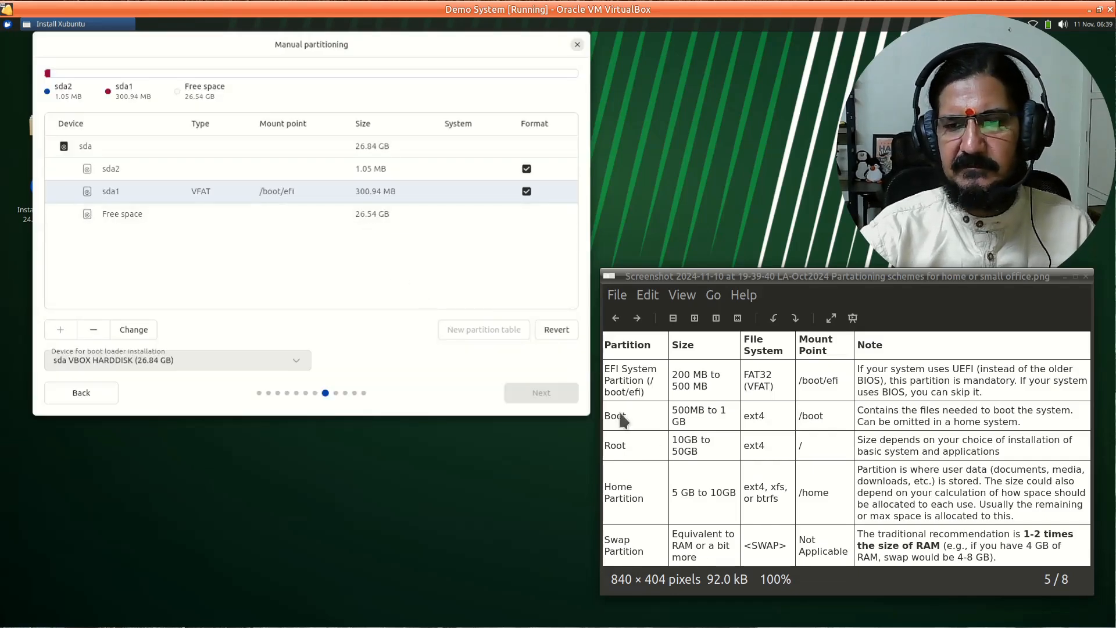
- Start another partition in the remaining free space, mounted at /boot
left_click(137, 219)
left_click(52, 335)
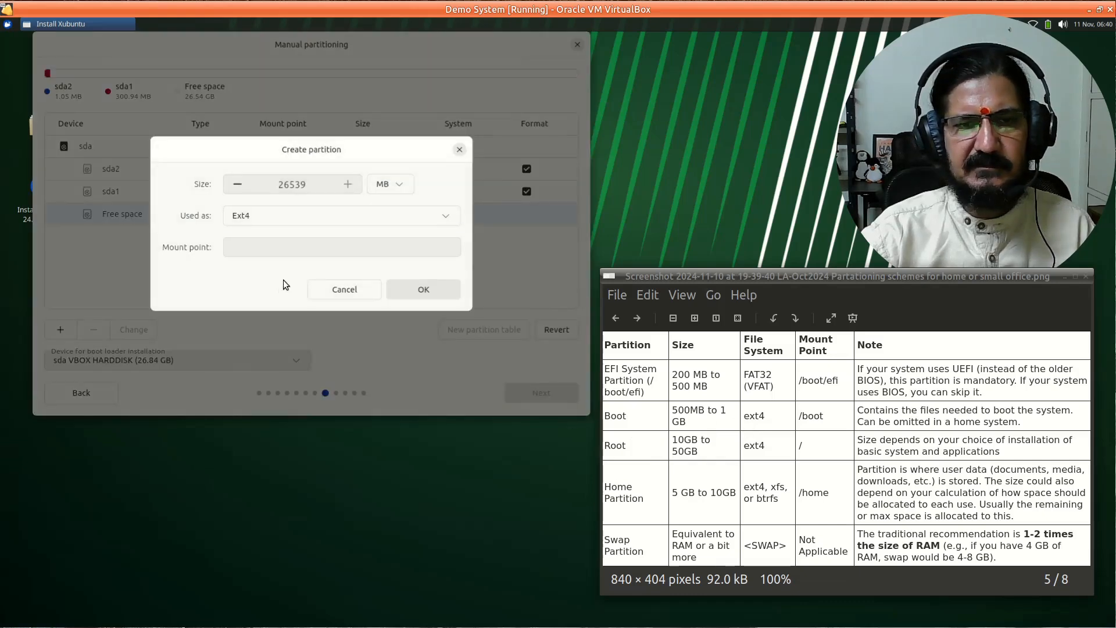
left_click(333, 247)
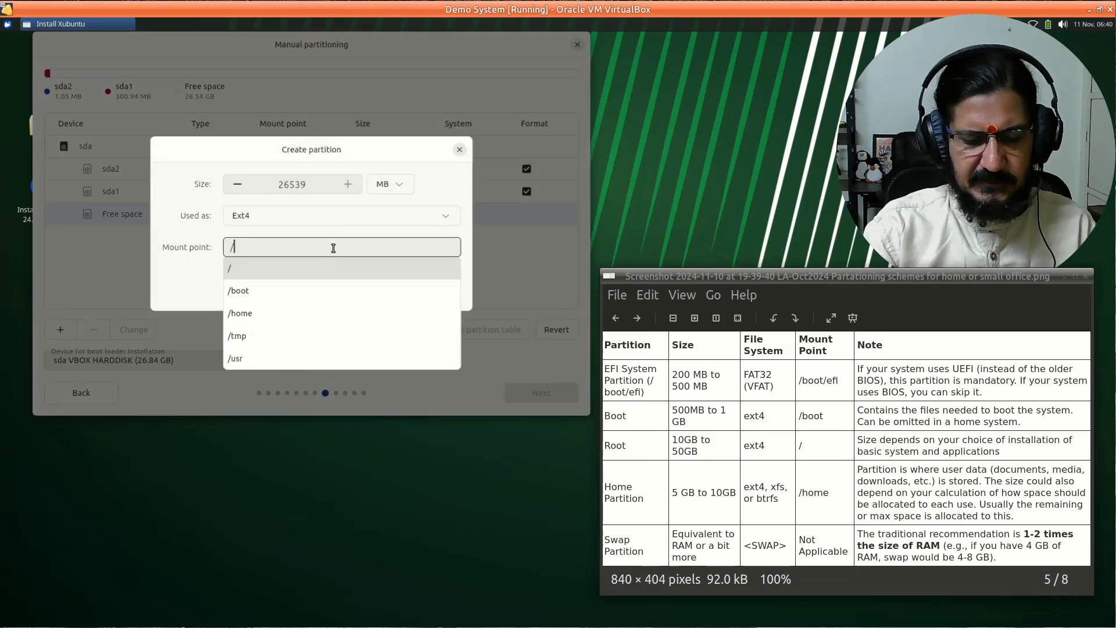
type("/boot")
left_click(332, 271)
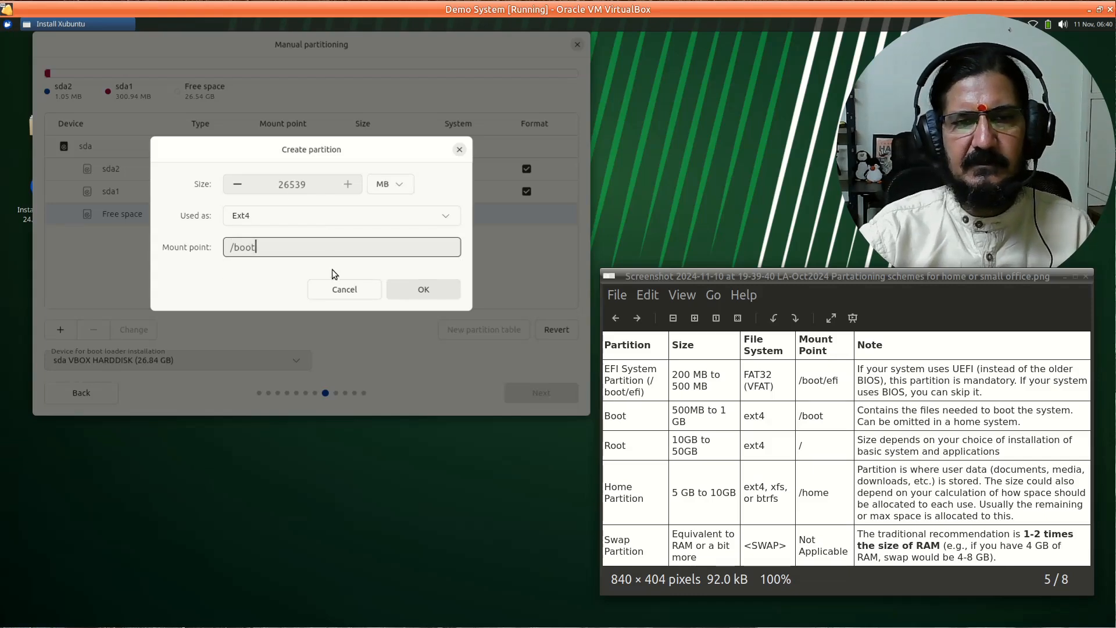
- Size the /boot partition at 500 MB and create it
double_click(300, 187)
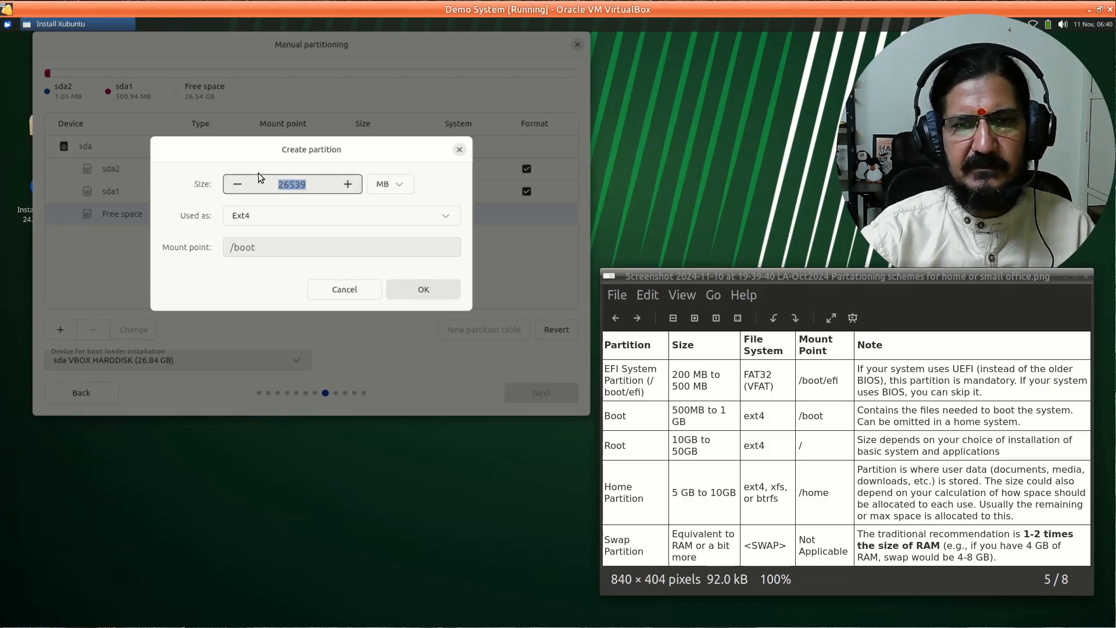
type("1")
left_click(391, 191)
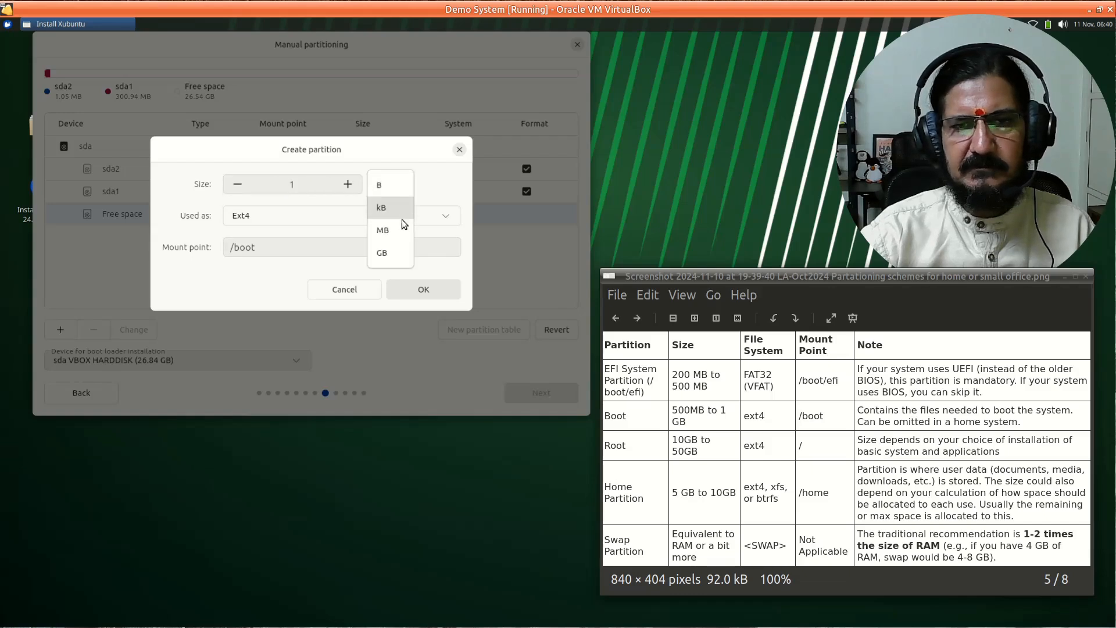
left_click(389, 259)
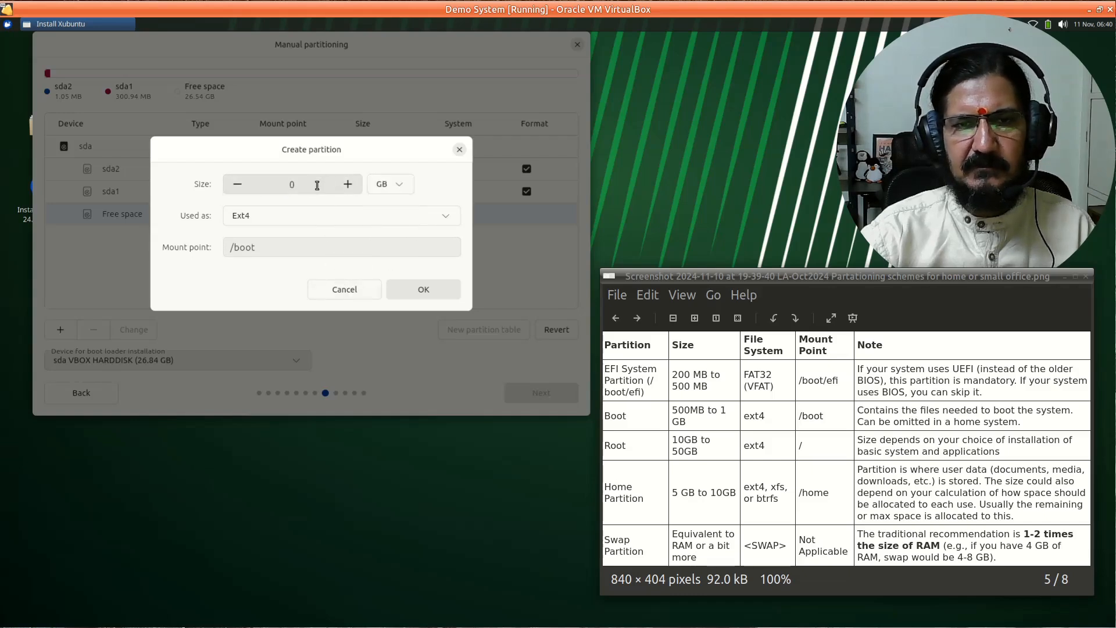
left_click(395, 187)
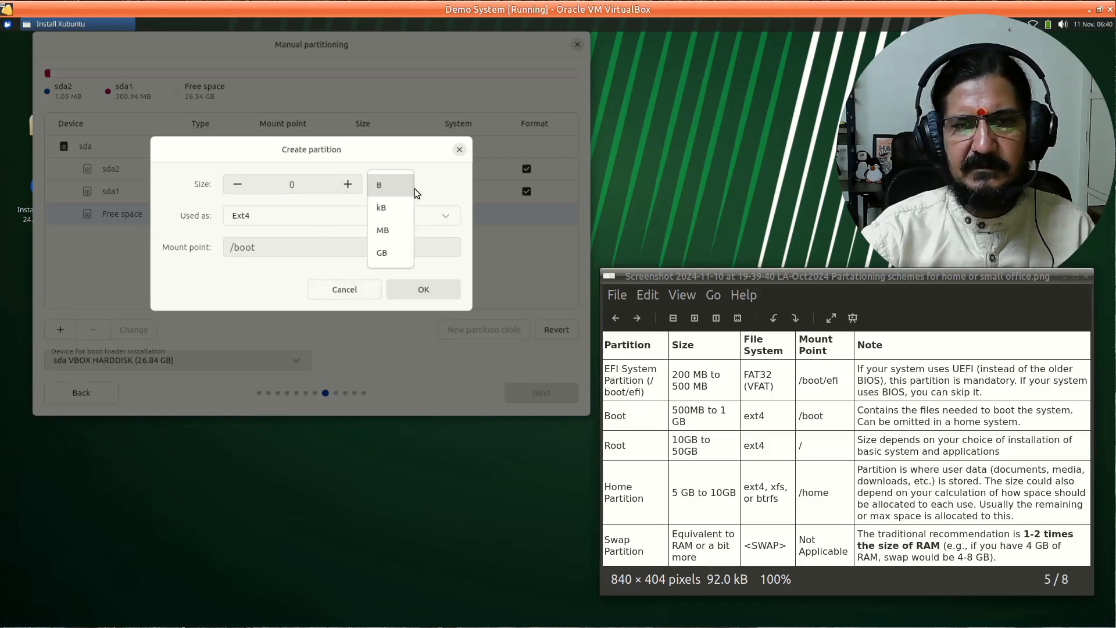
left_click(396, 229)
double_click(317, 189)
type("500")
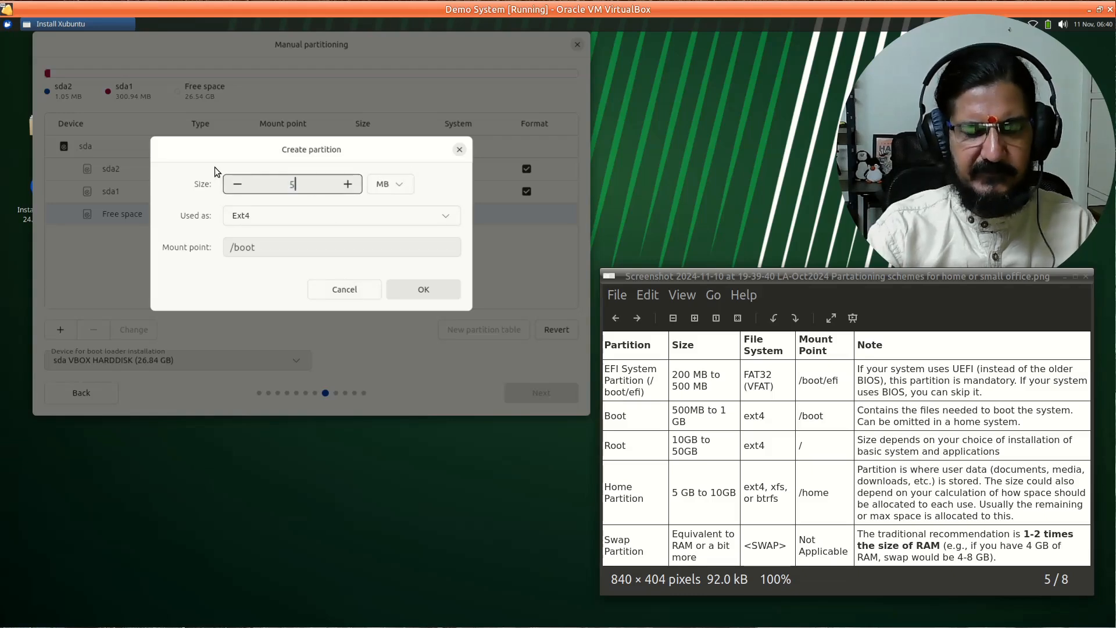
left_click(427, 291)
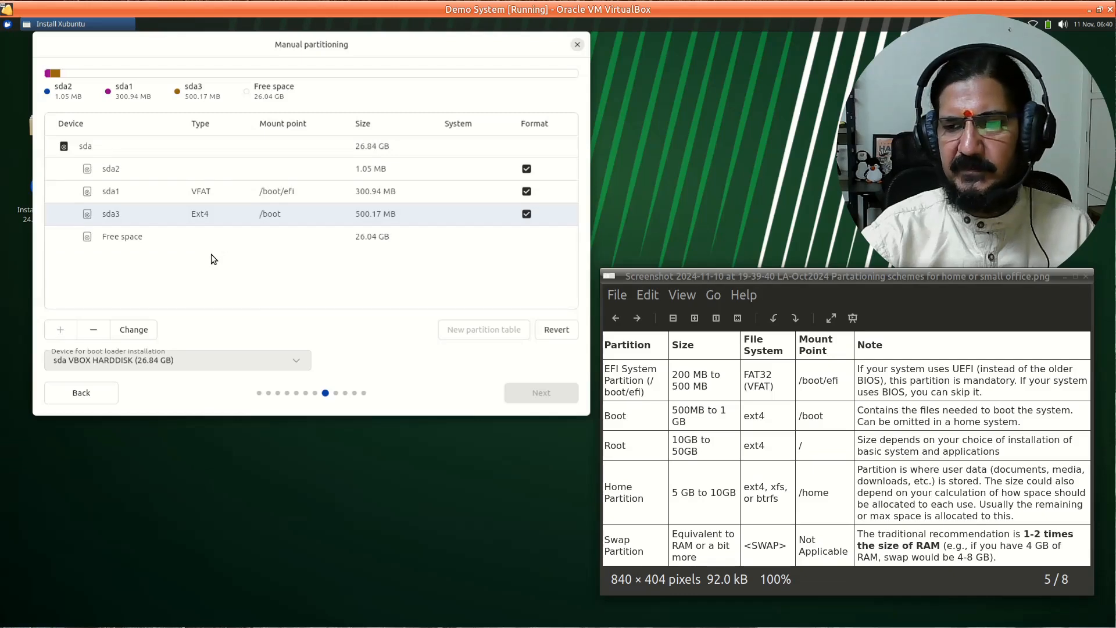
- Create an 8 GB Ext4 partition mounted at / from the remaining free space
left_click(187, 239)
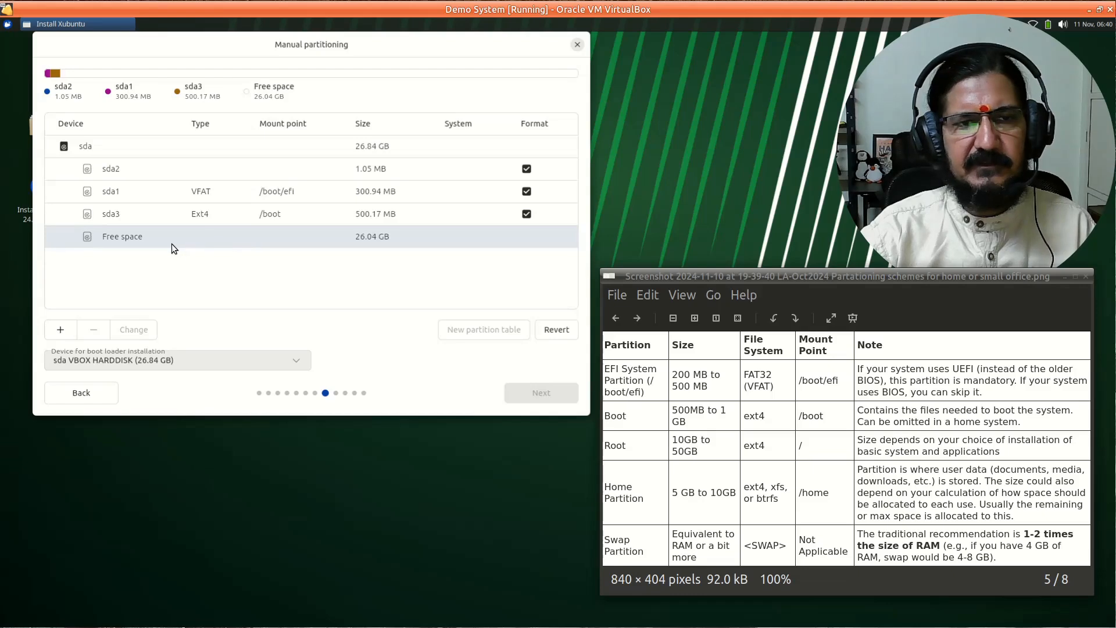
left_click(60, 330)
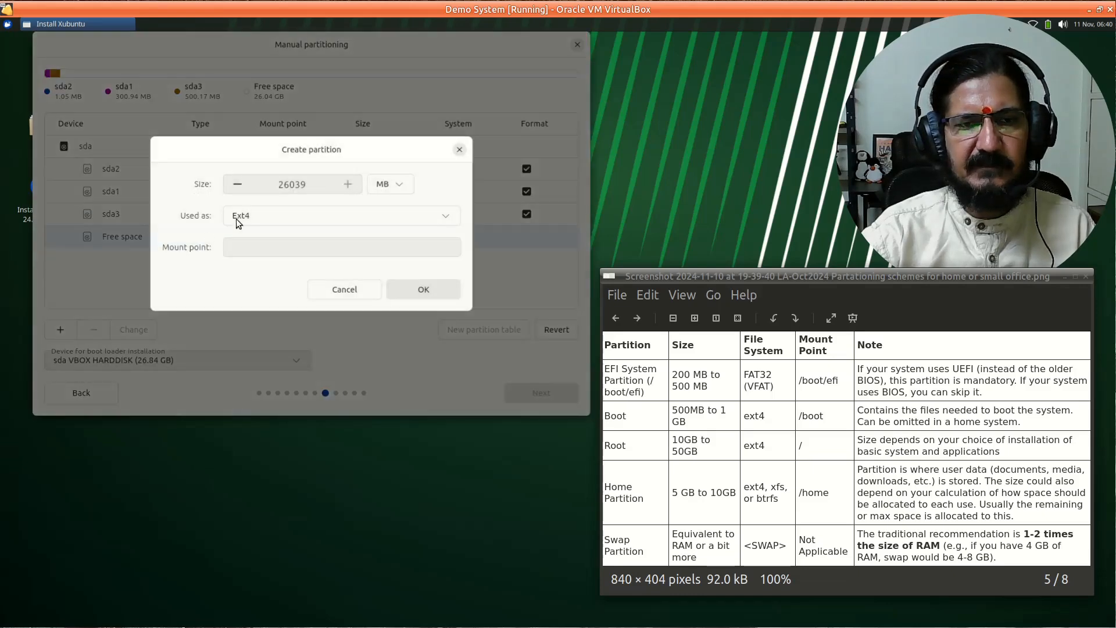
left_click(270, 248)
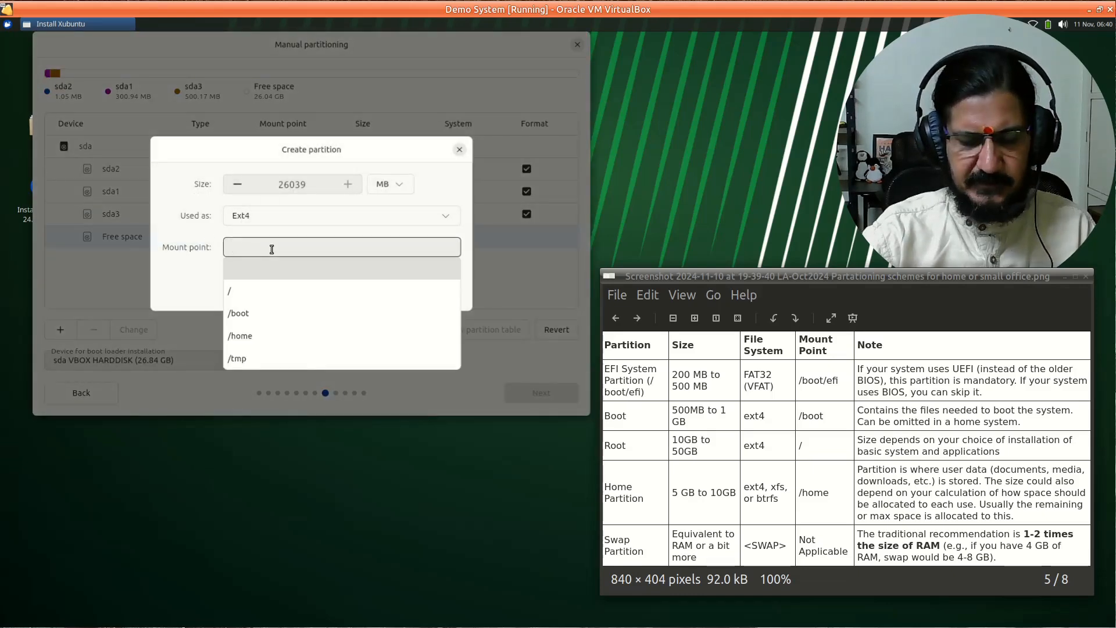
type("/")
key("Escape")
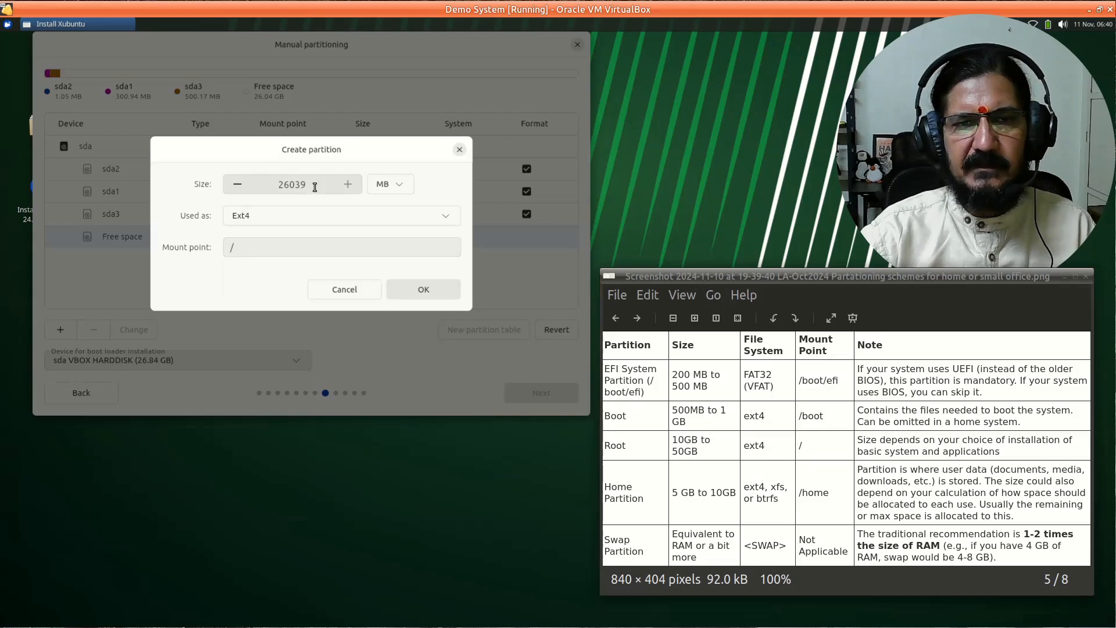
left_click_drag(316, 183, 236, 176)
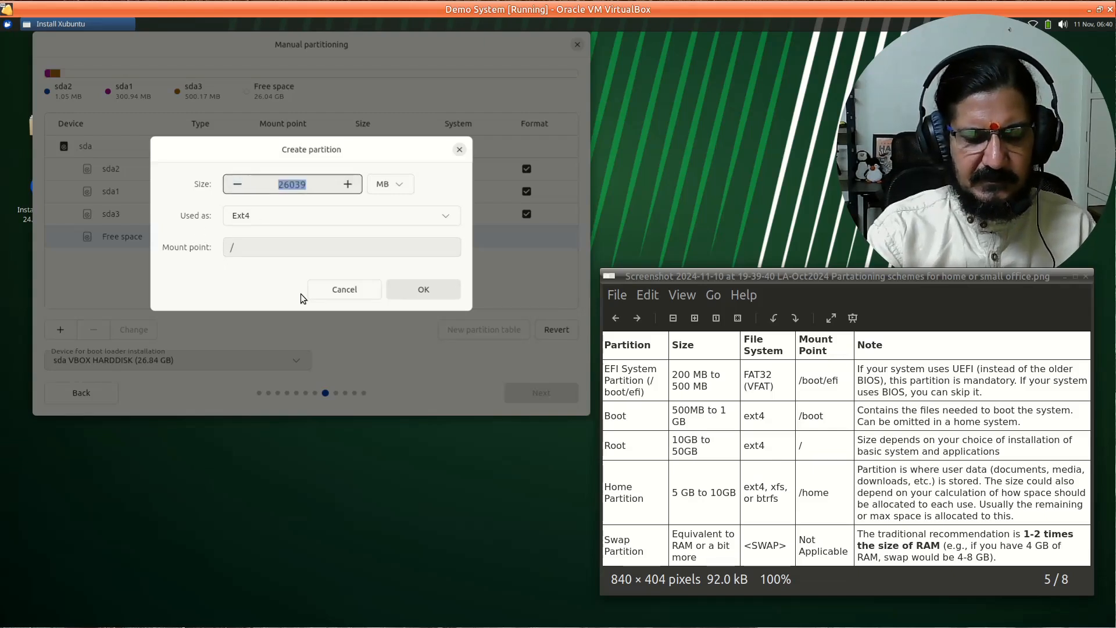
type("8")
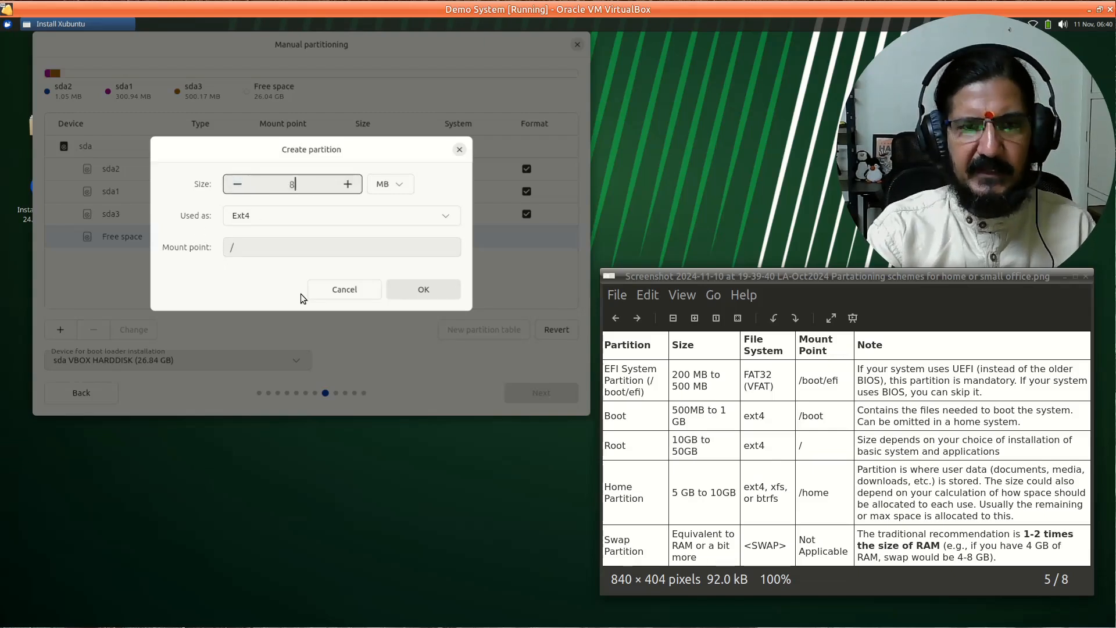
left_click(401, 184)
left_click(393, 259)
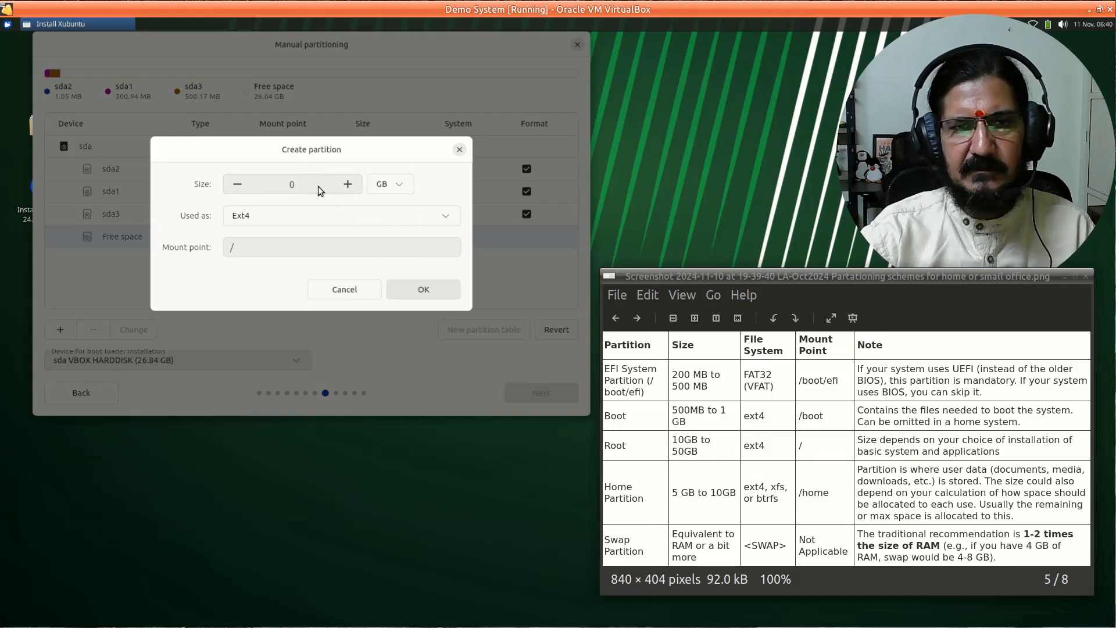
double_click(319, 186)
type("8")
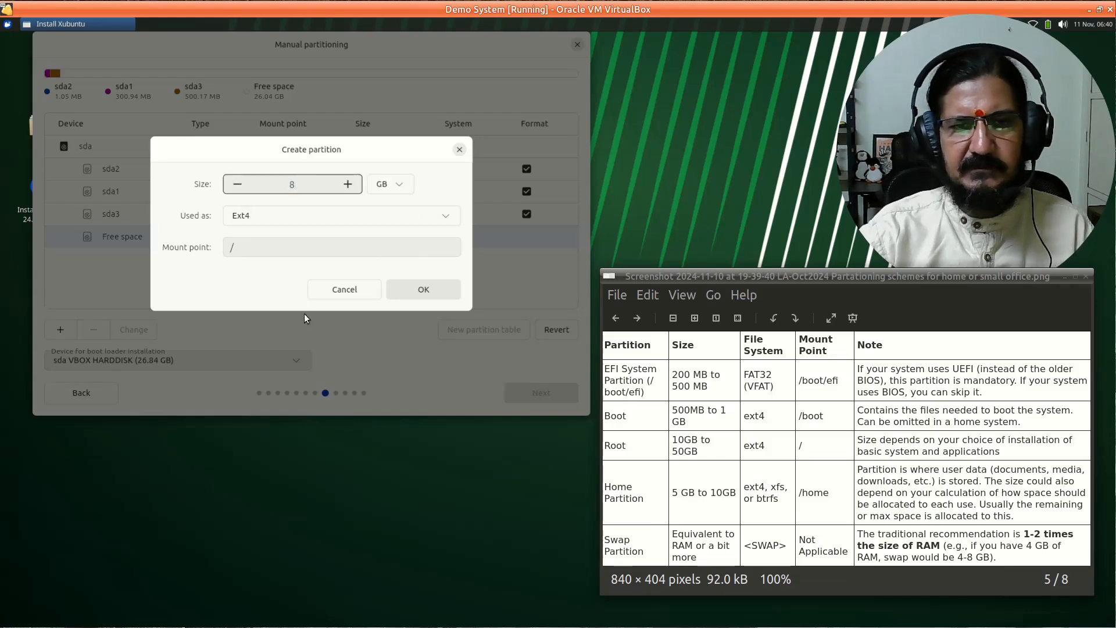
left_click(430, 287)
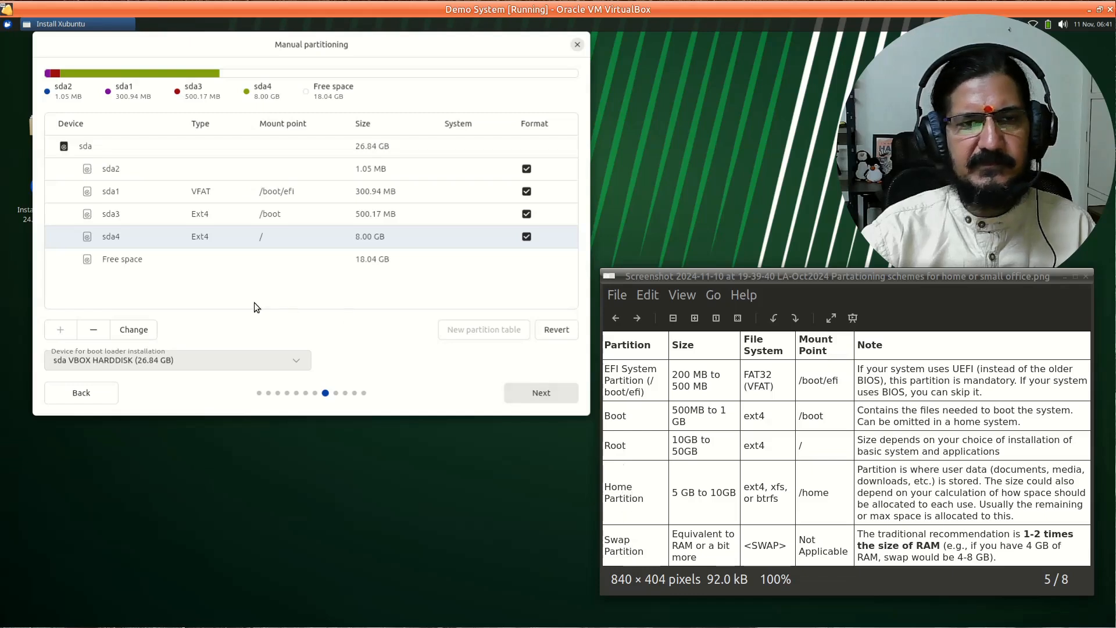
- Create a 17 GB partition mounted at /home from the 18.04 GB free space
left_click(188, 260)
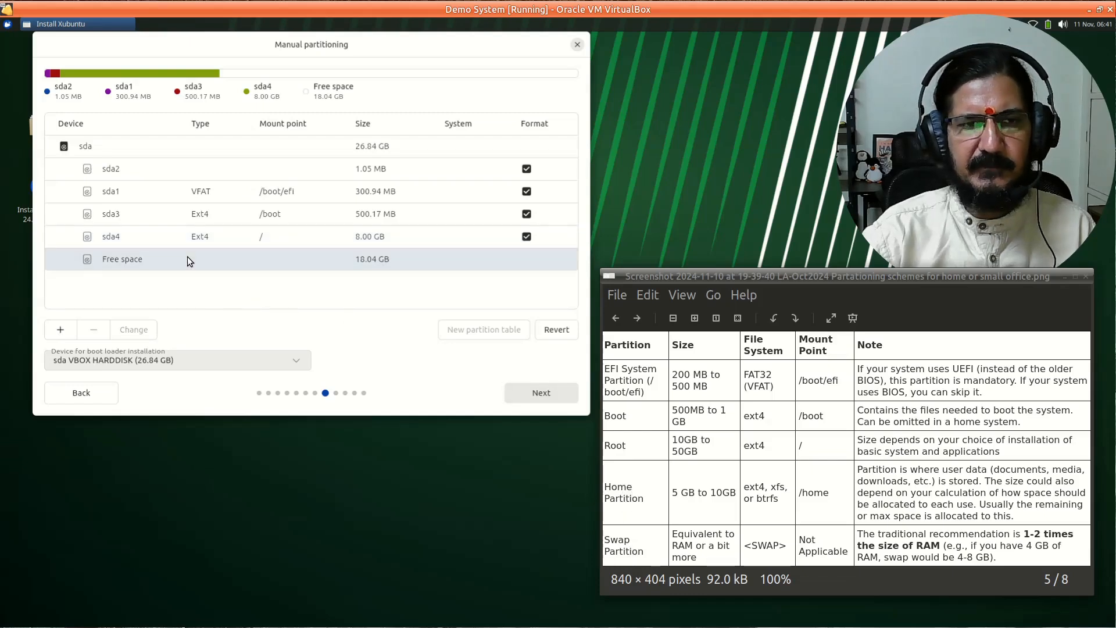
left_click(60, 335)
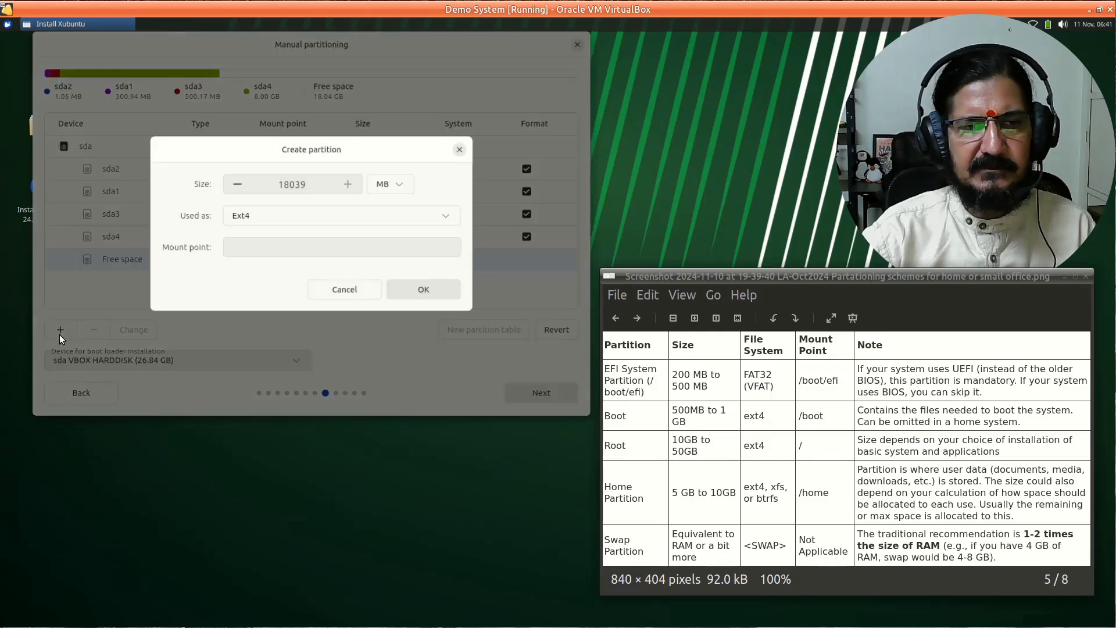
left_click(252, 251)
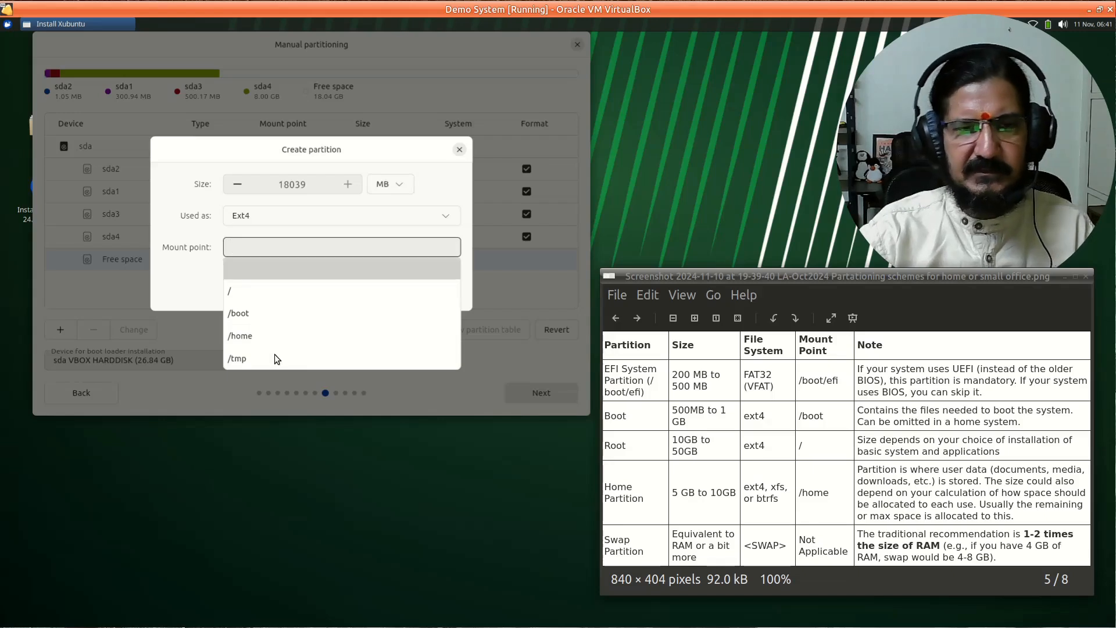
left_click(276, 331)
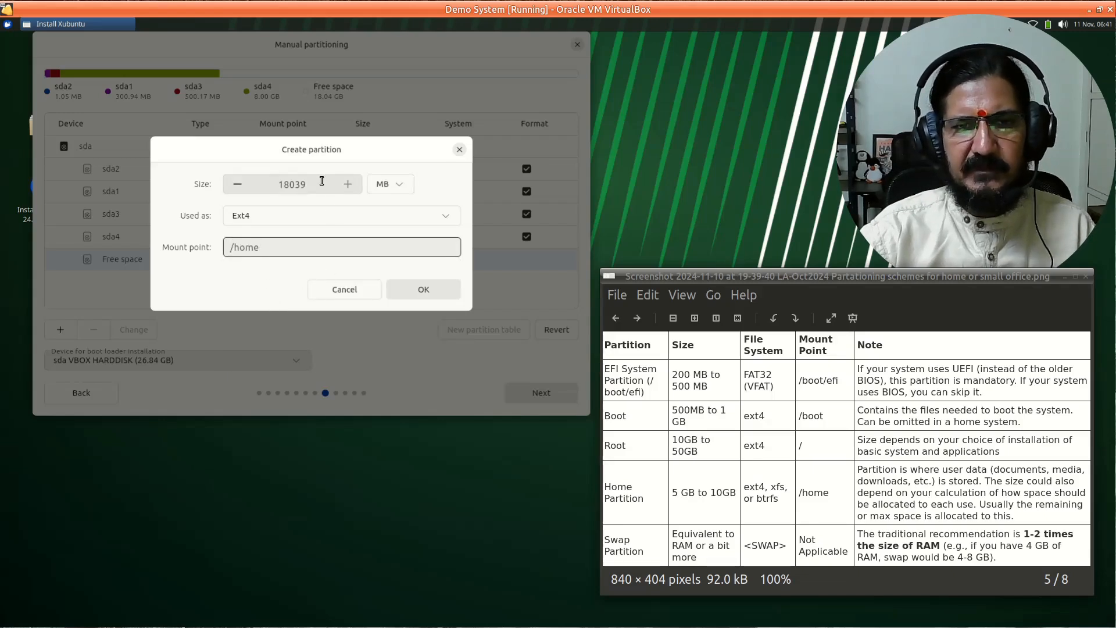
left_click_drag(321, 182, 277, 172)
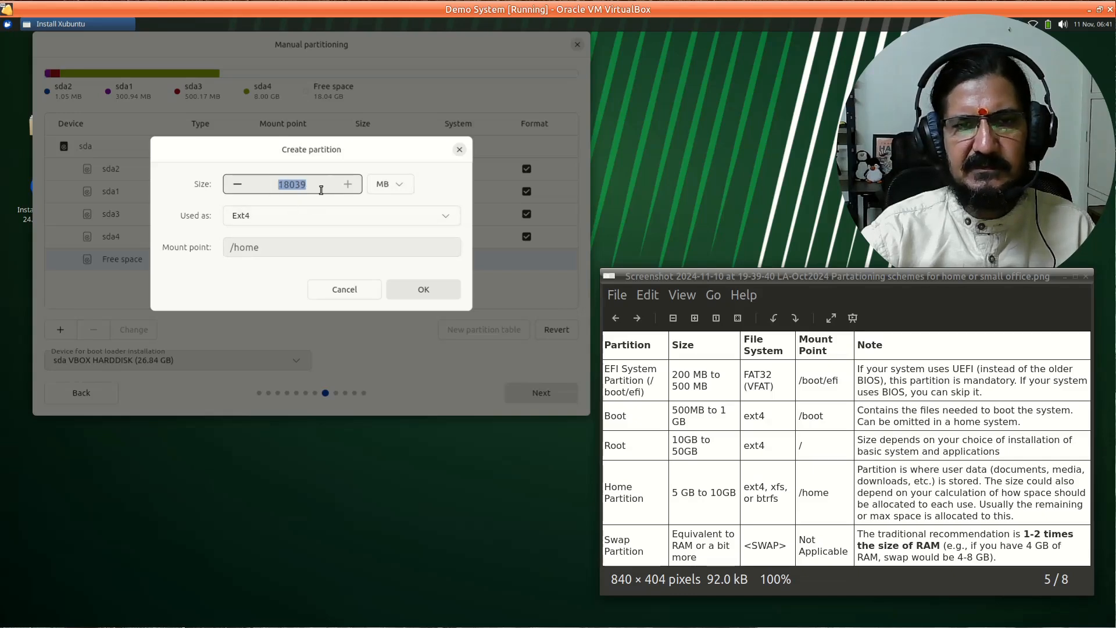
left_click(385, 185)
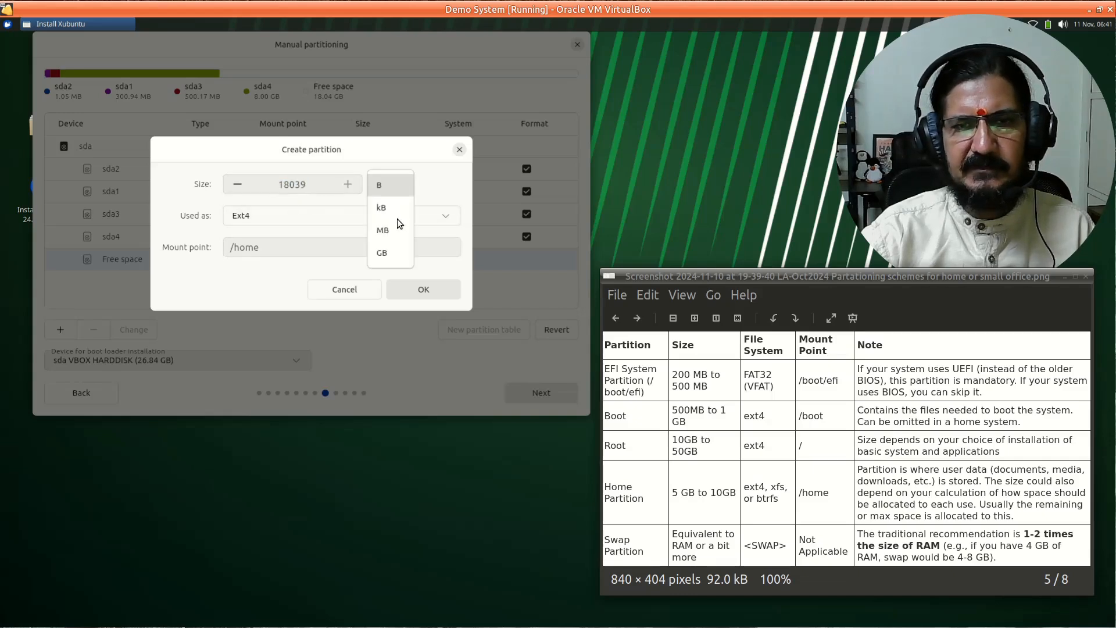
left_click(394, 257)
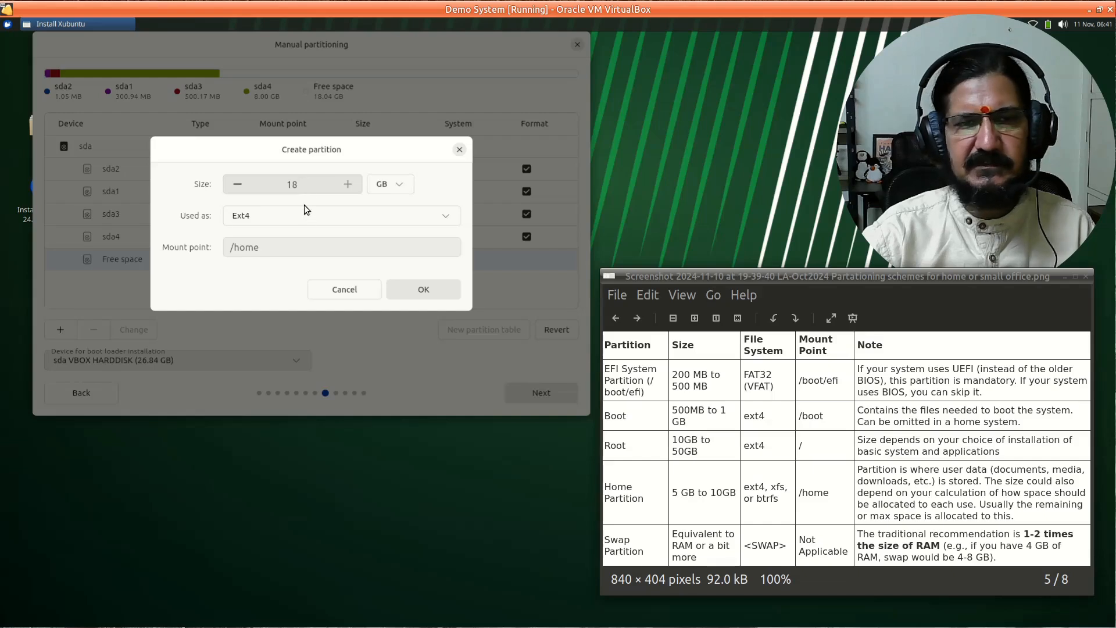
double_click(313, 190)
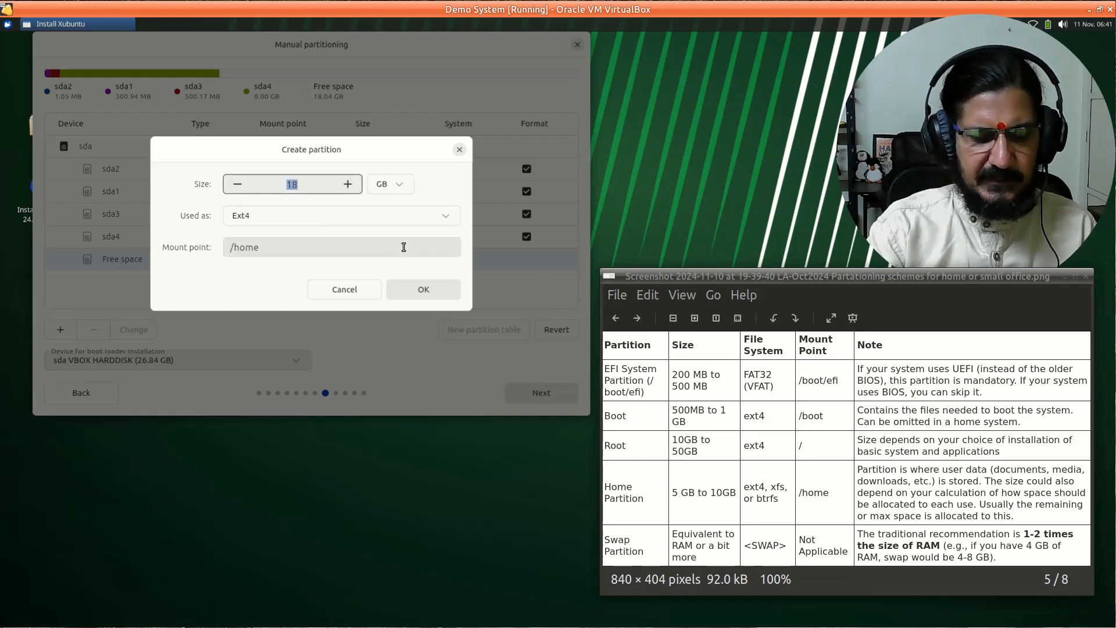
type("16")
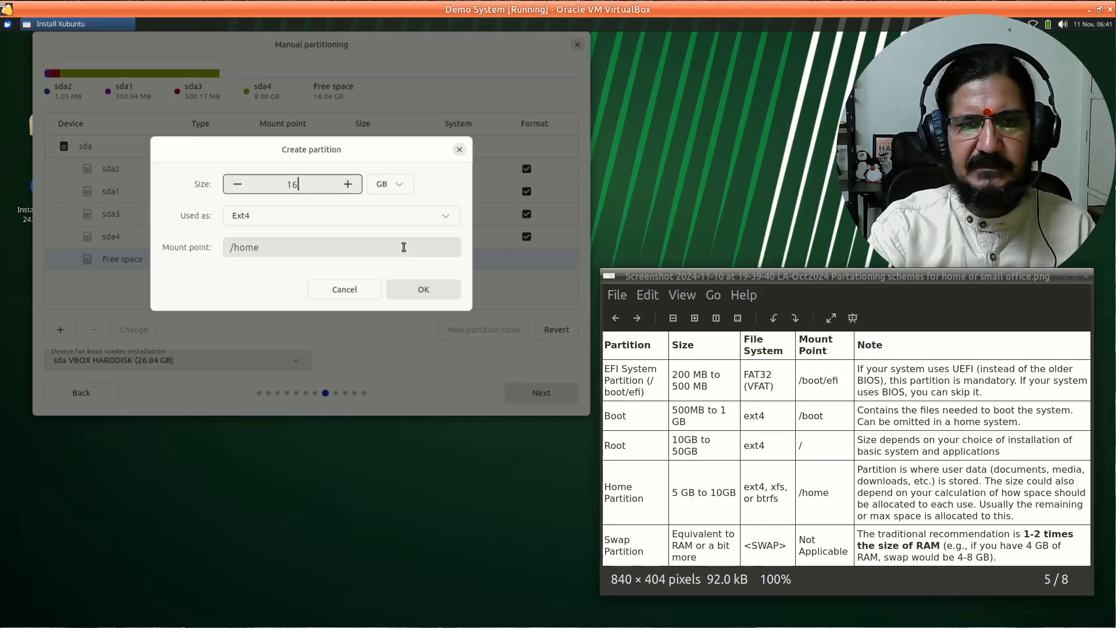
key("BackSpace")
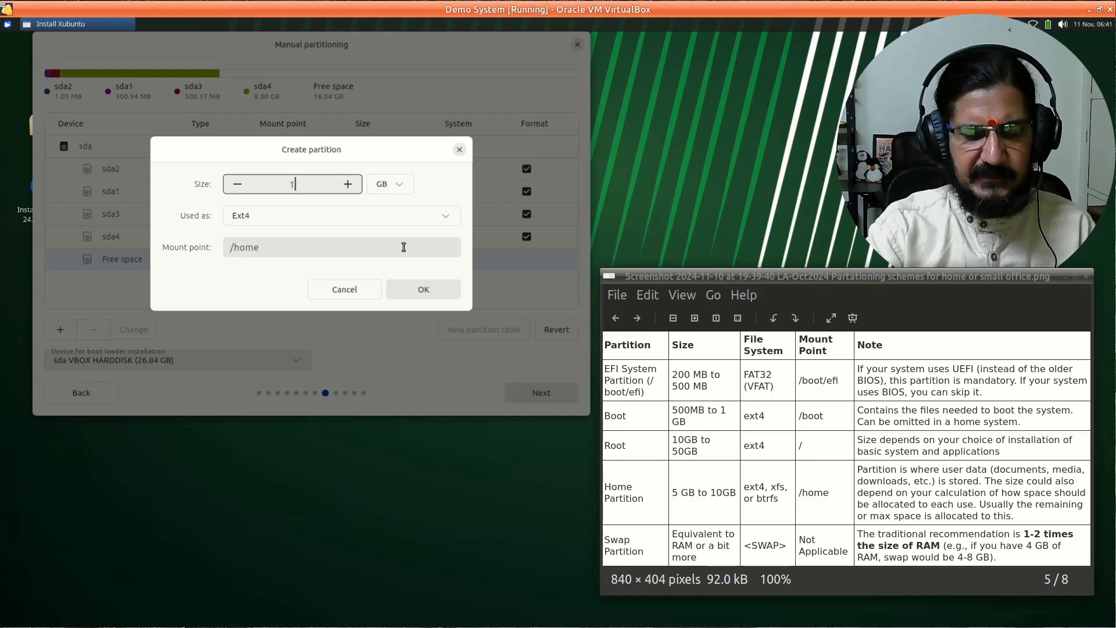
type("7")
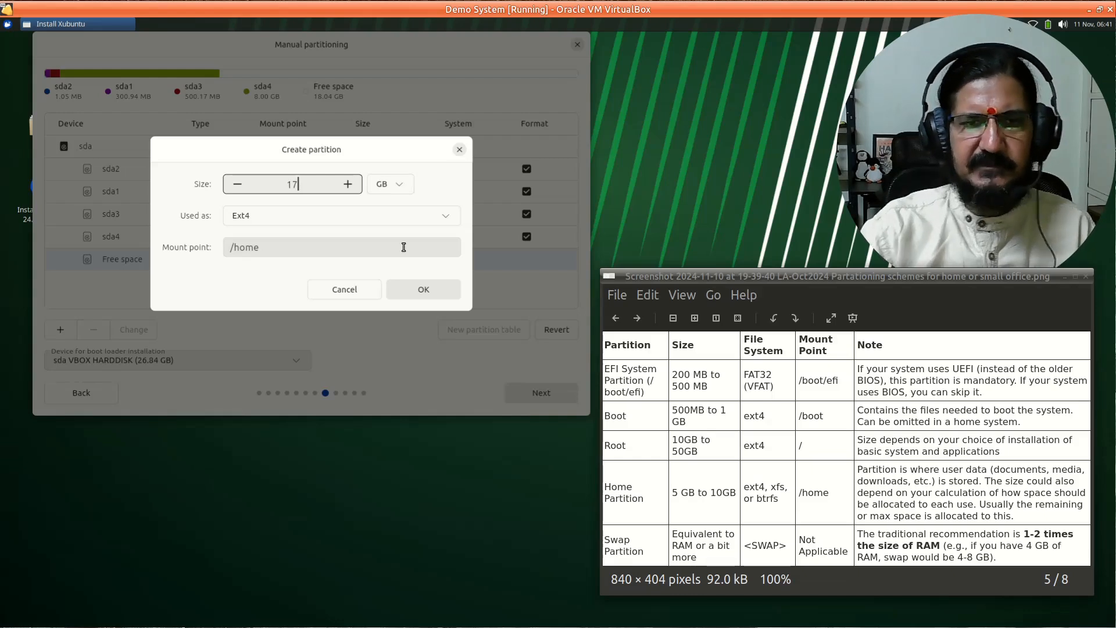
left_click(427, 288)
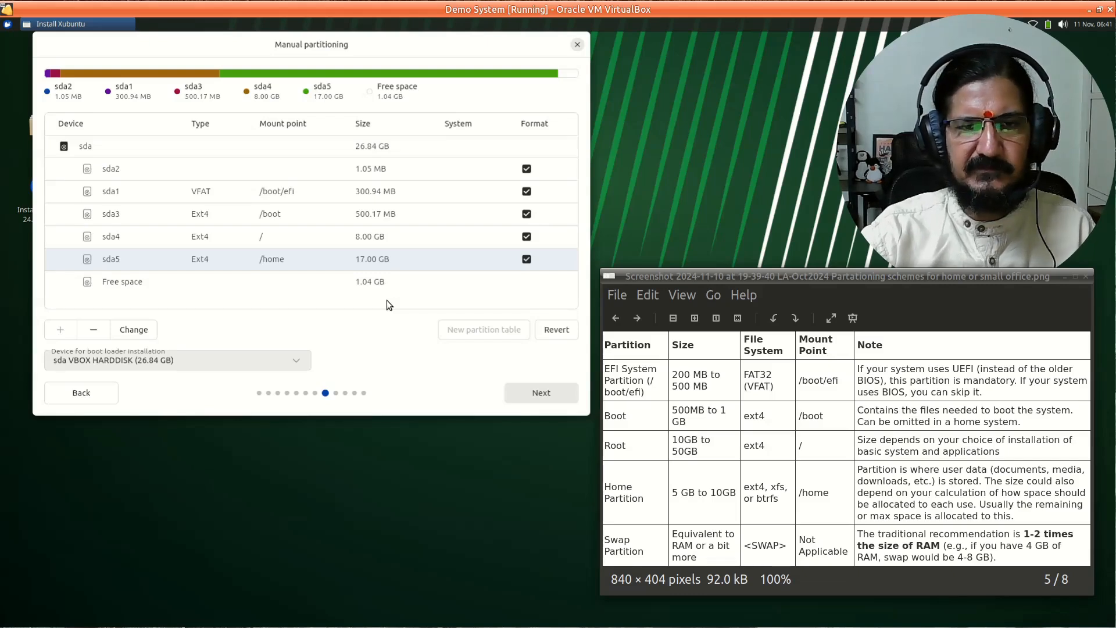
- Make the last 1.04 GB of free space a swap partition
left_click(291, 281)
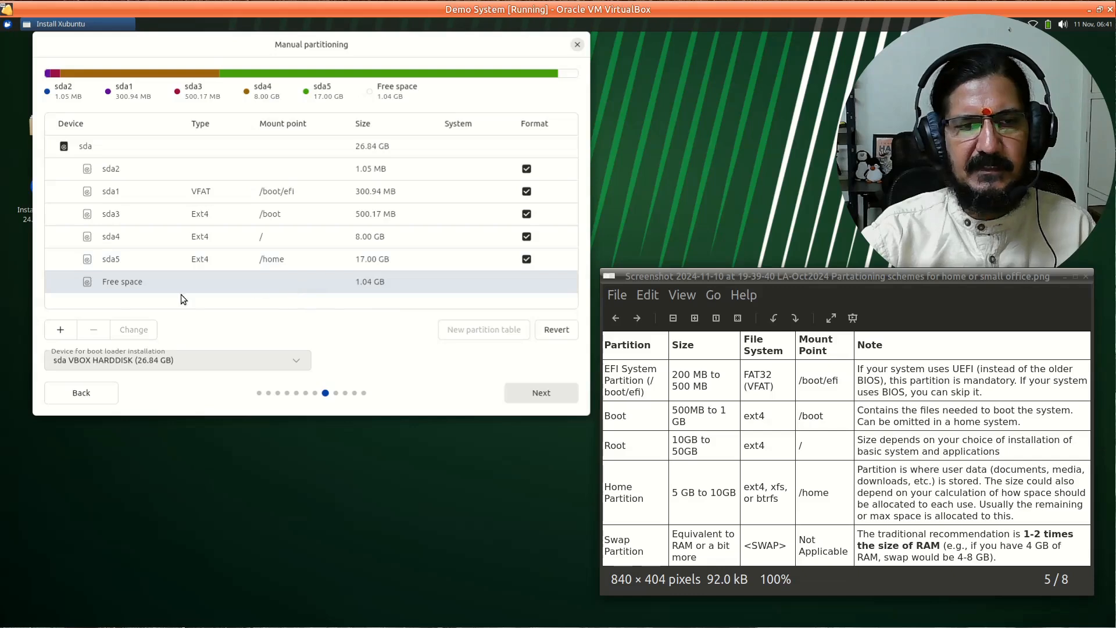
left_click(60, 329)
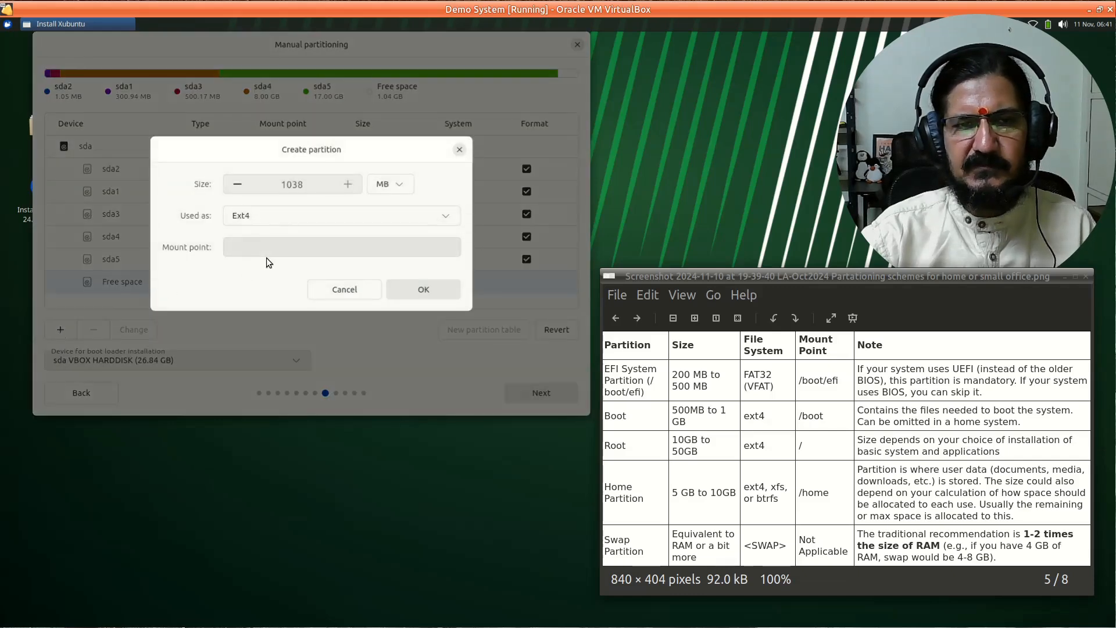
left_click(340, 217)
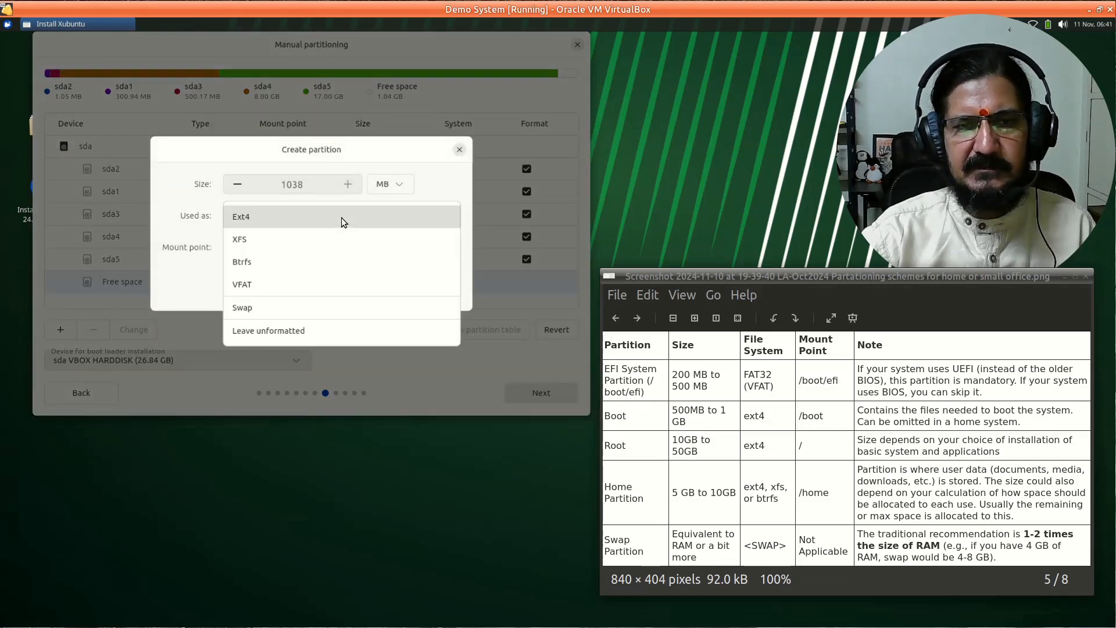
left_click(330, 312)
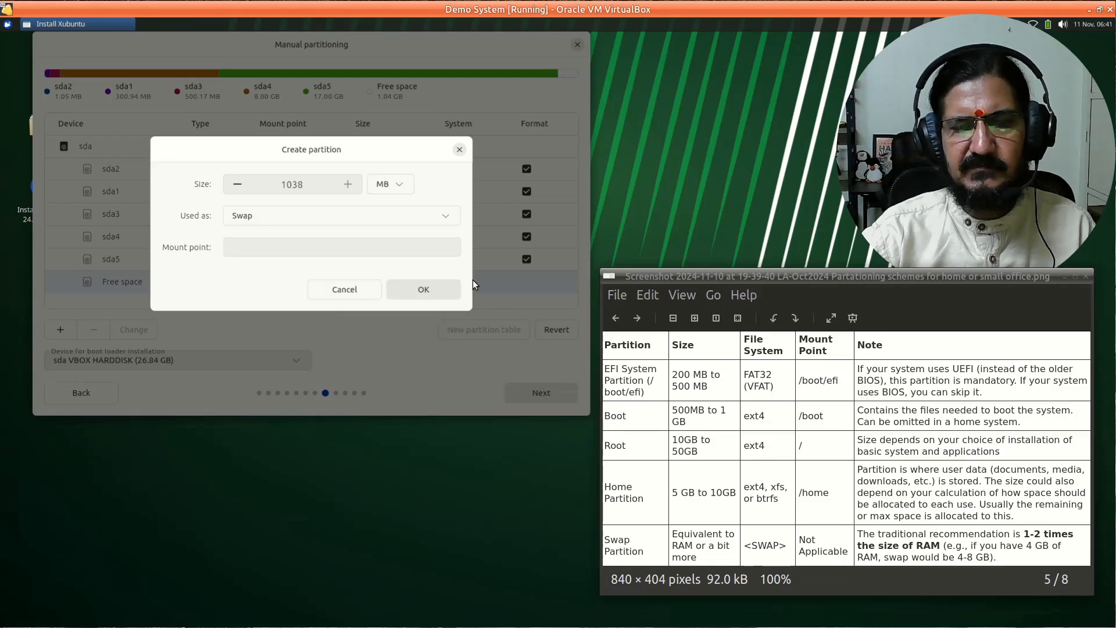
left_click(415, 291)
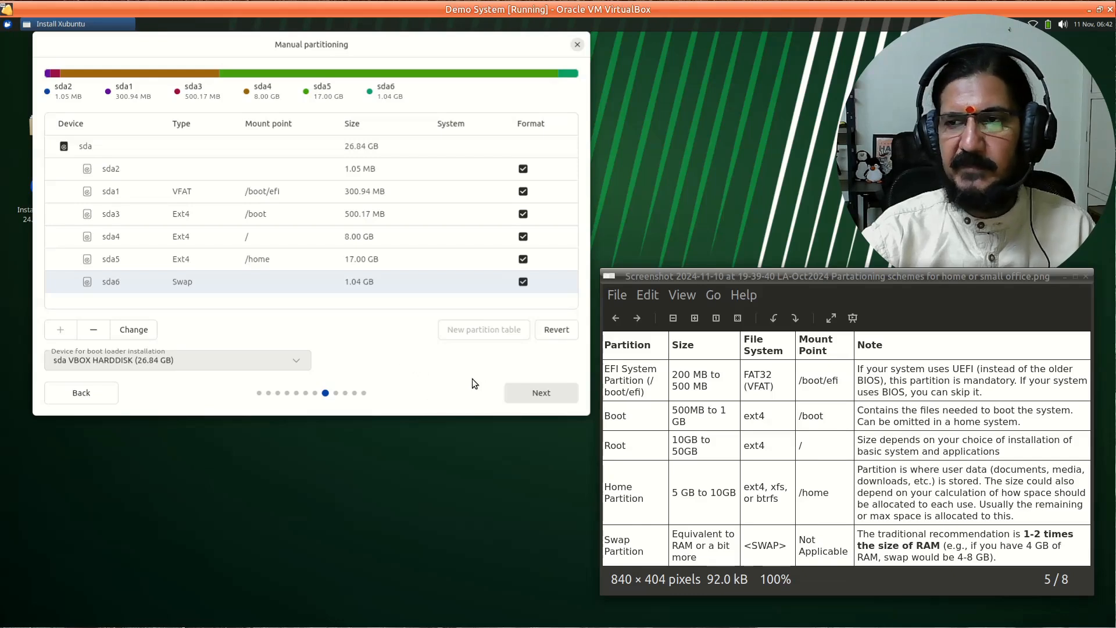
- Continue to account setup, enter the user's name, and clear the VirtualBox part of the computer name
left_click(539, 393)
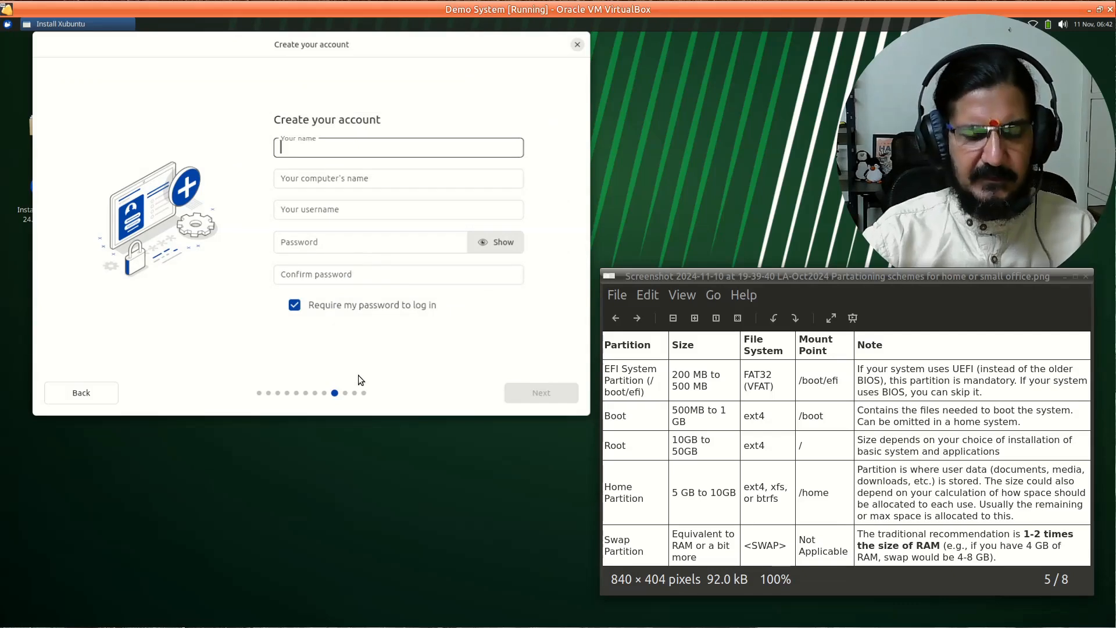
type("d")
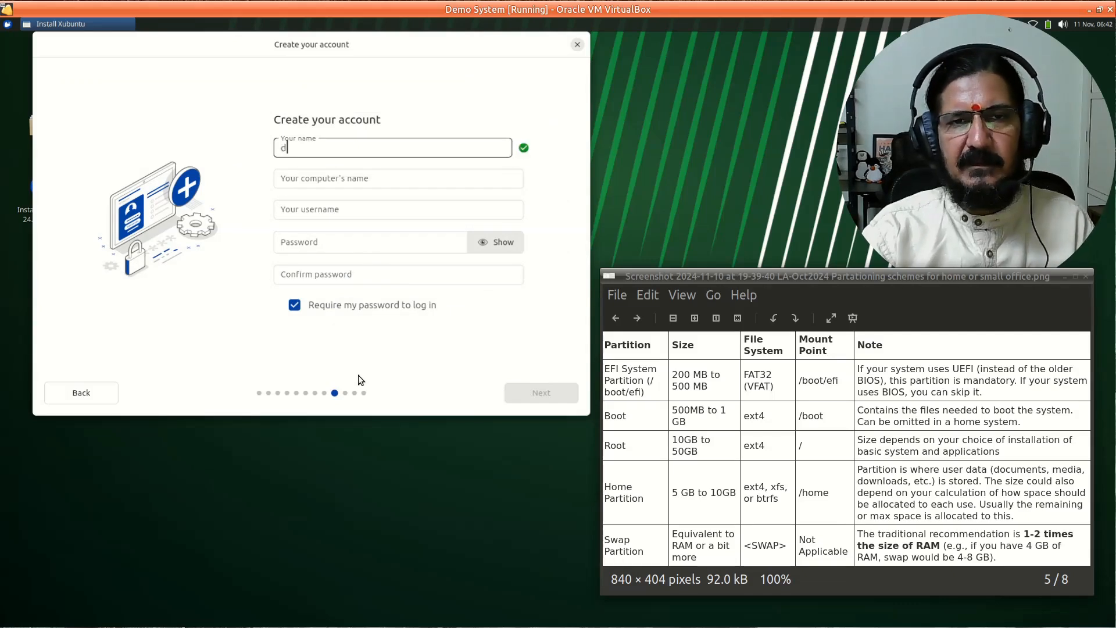
type("exter")
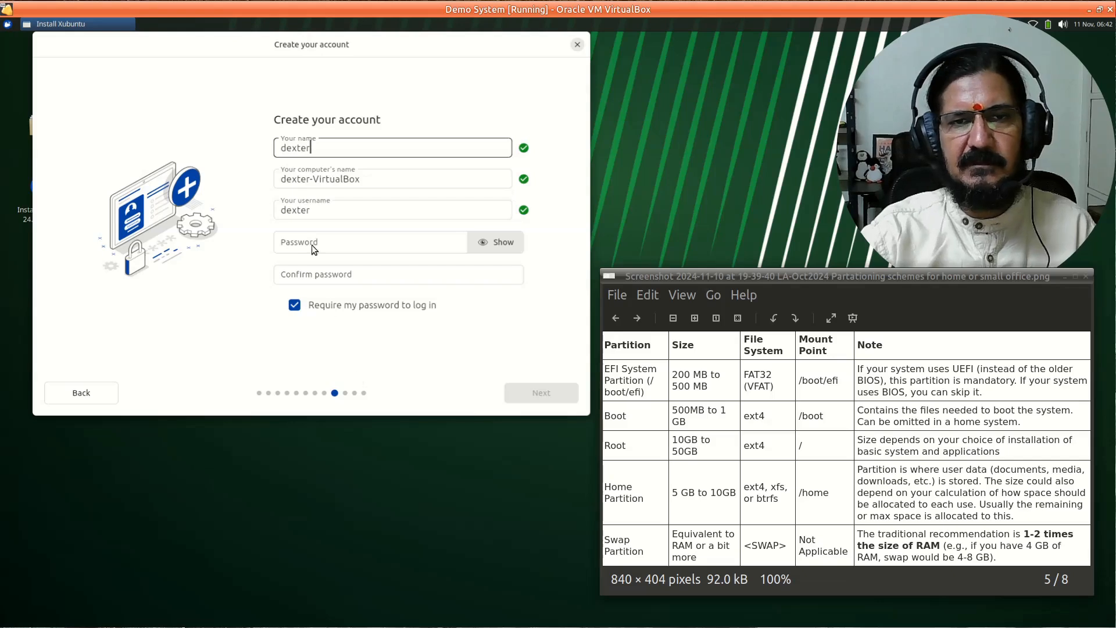
left_click_drag(312, 179, 382, 178)
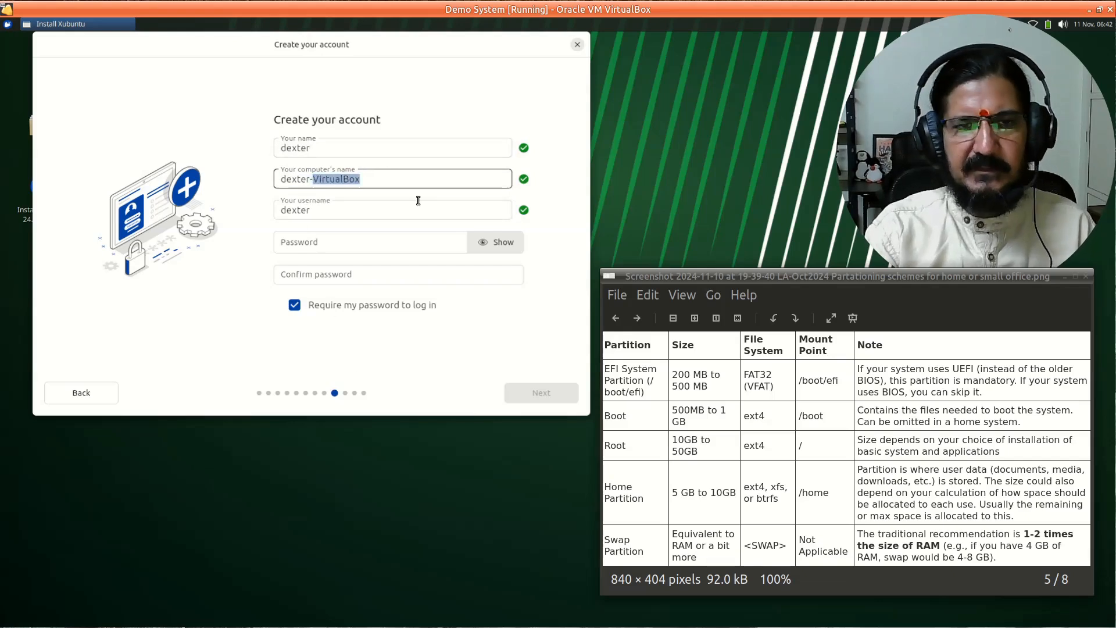
key("BackSpace")
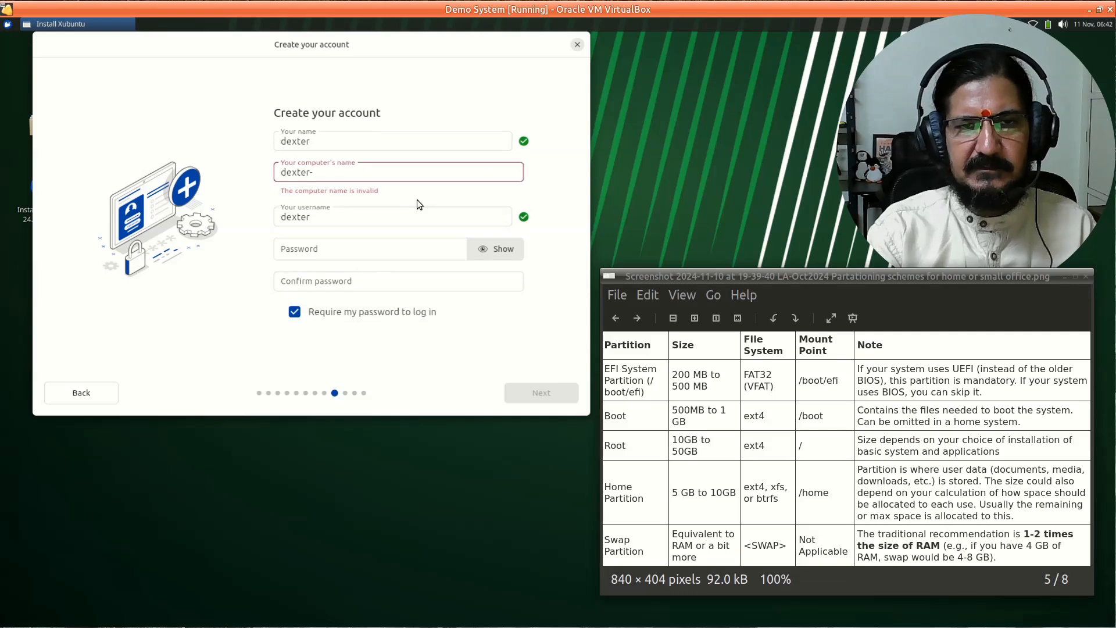
- Change the computer name to xubuntu-swadhyay.cafe, removing the user-name prefix
type("x")
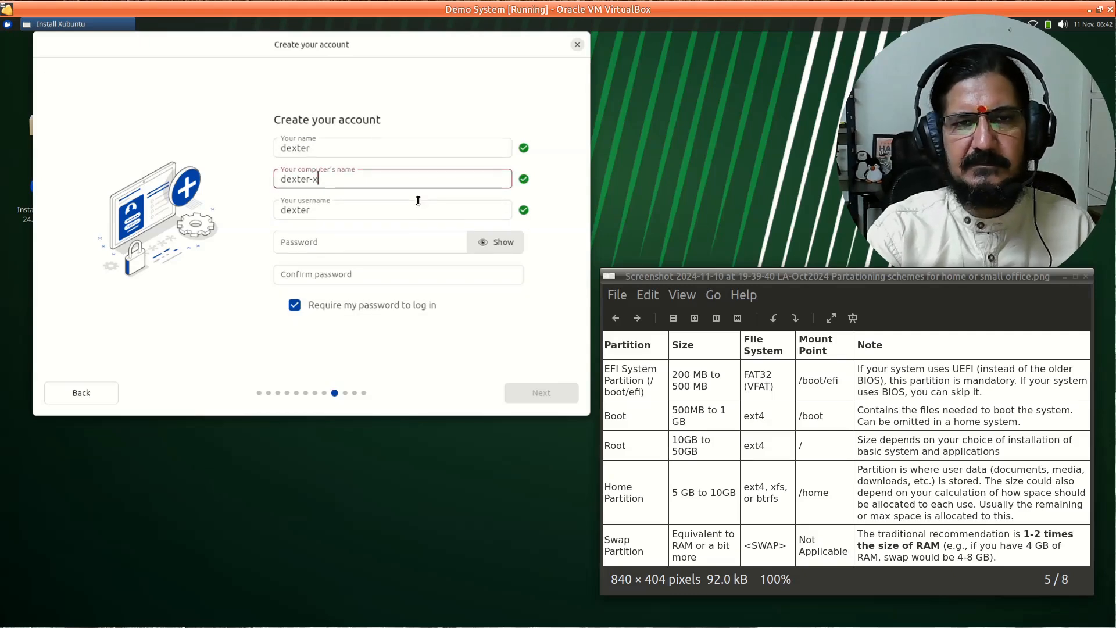
type("ubuntu")
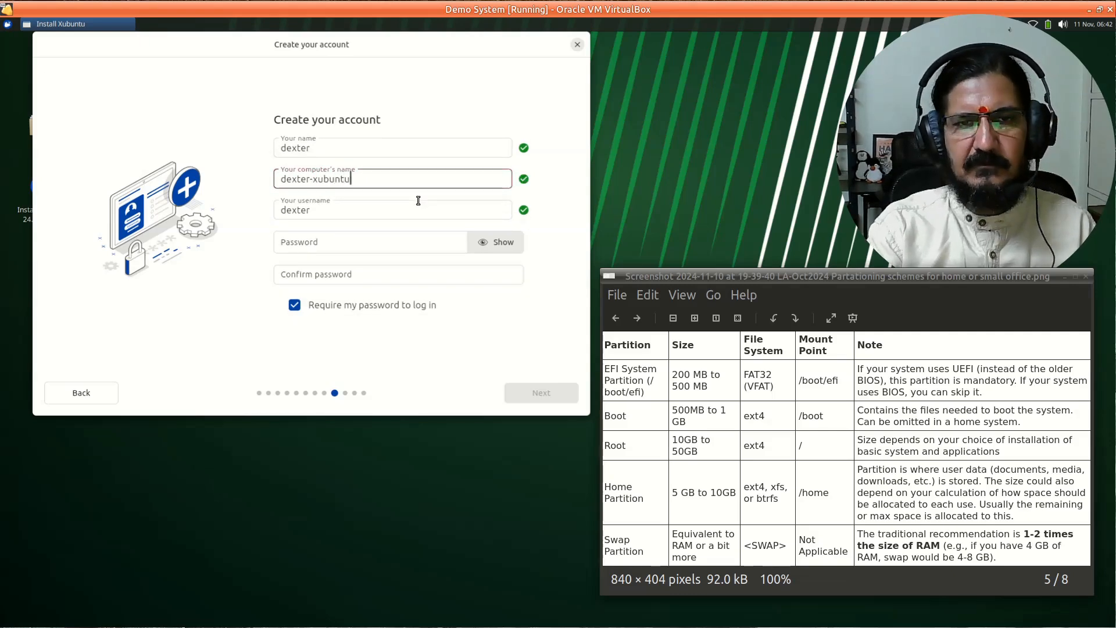
type("-swad")
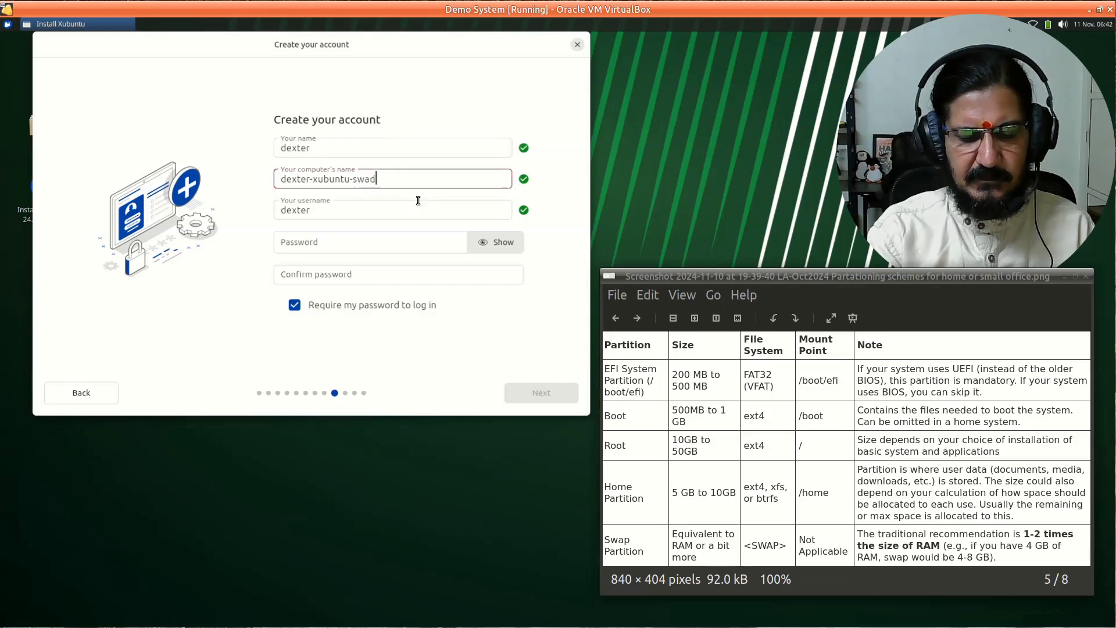
type("hyw")
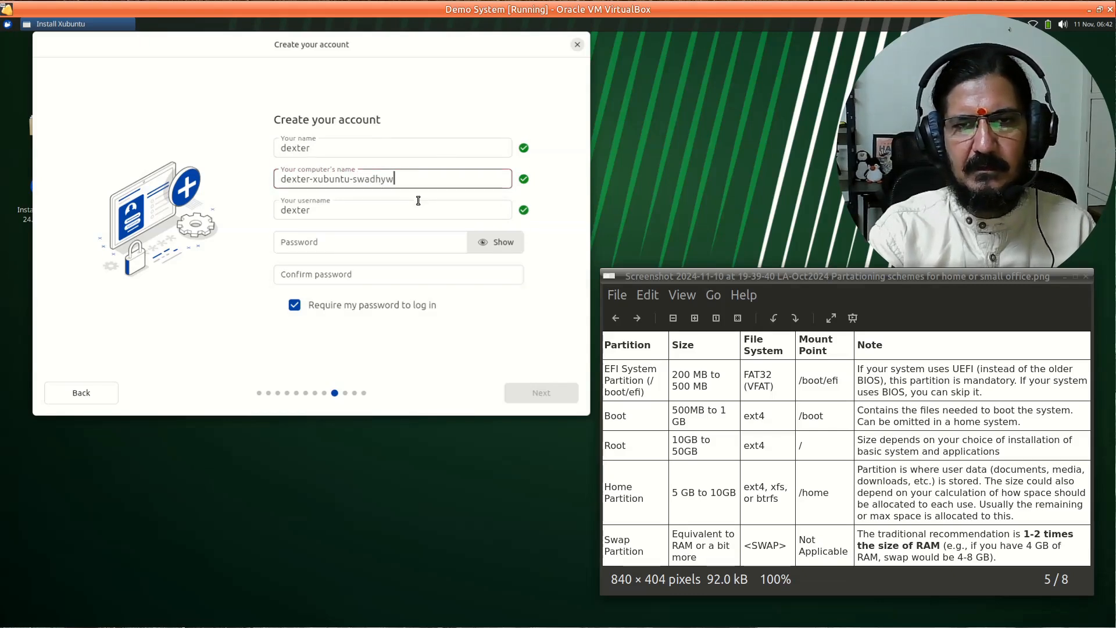
key("BackSpace")
type("ay")
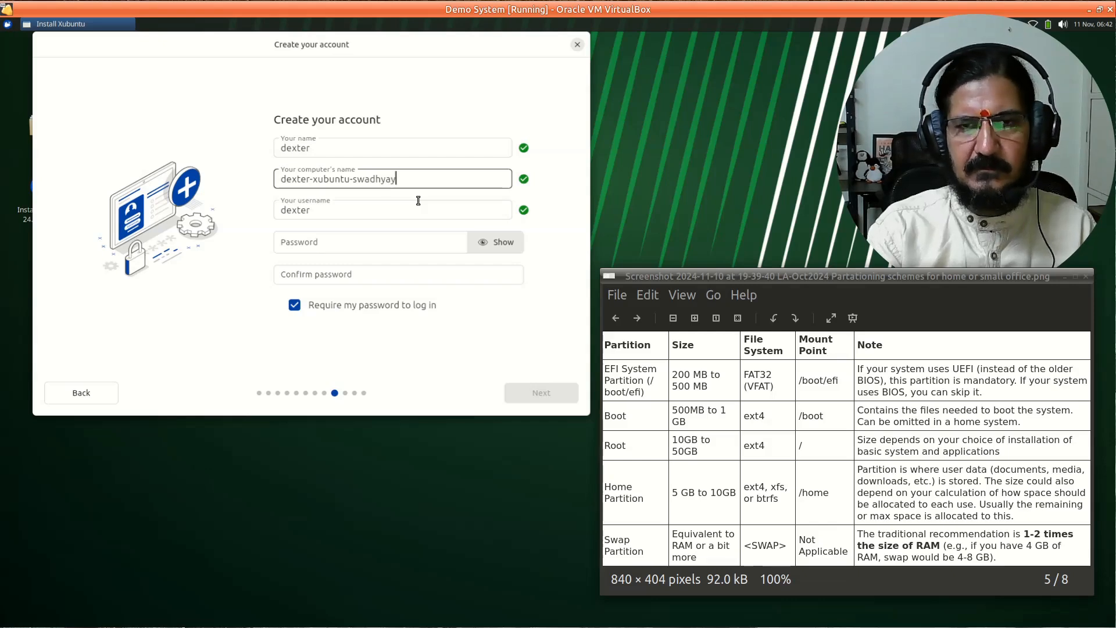
type(".cafe")
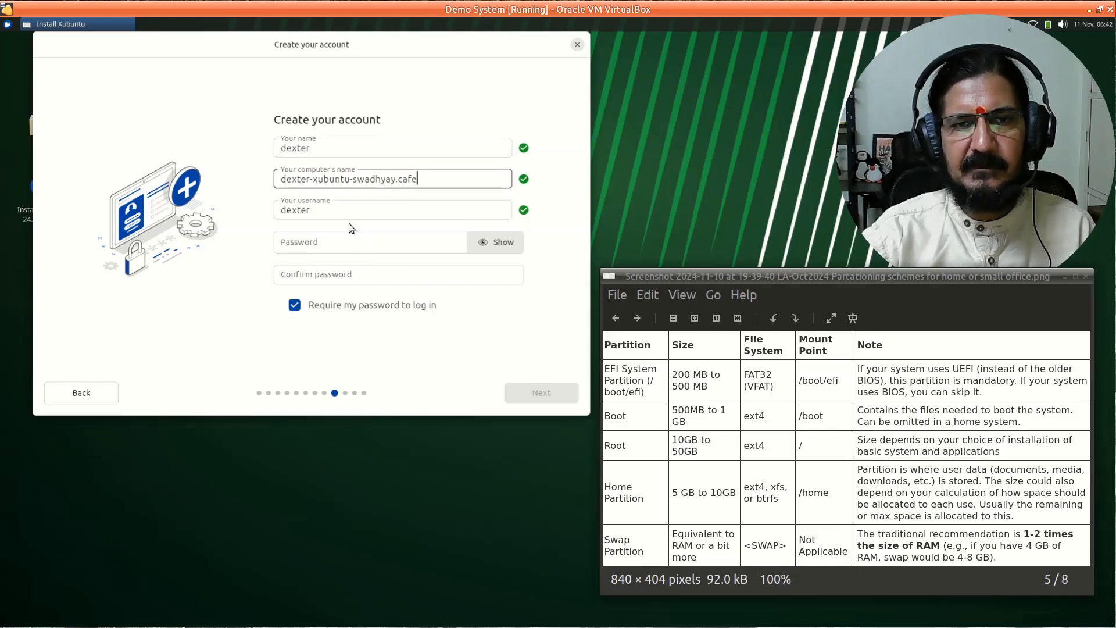
left_click_drag(310, 177, 259, 177)
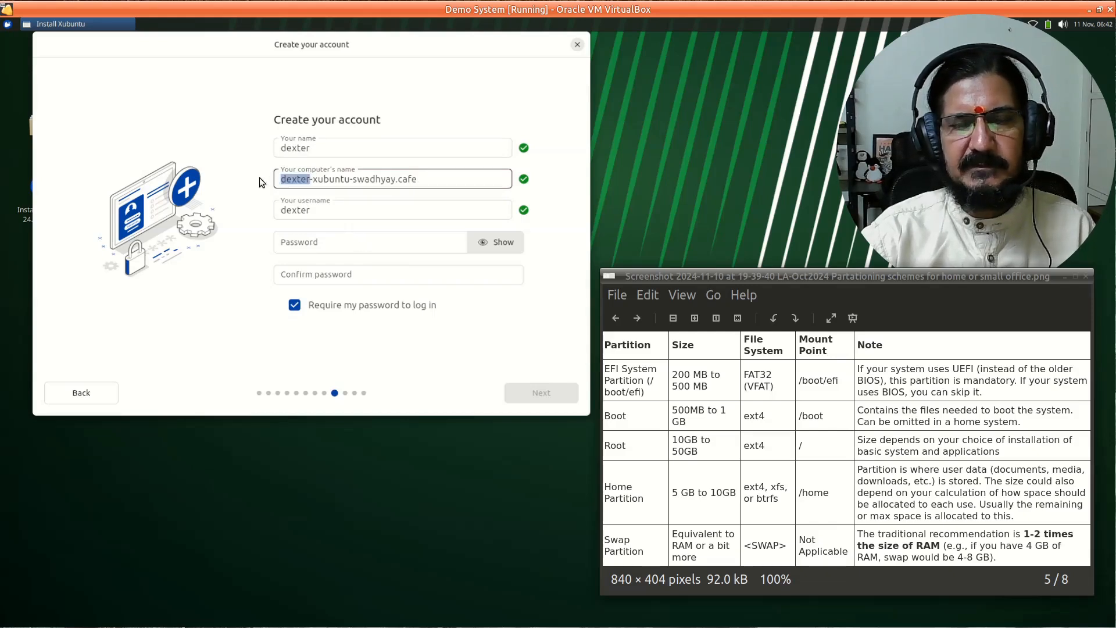
key("Delete")
key("Delete")
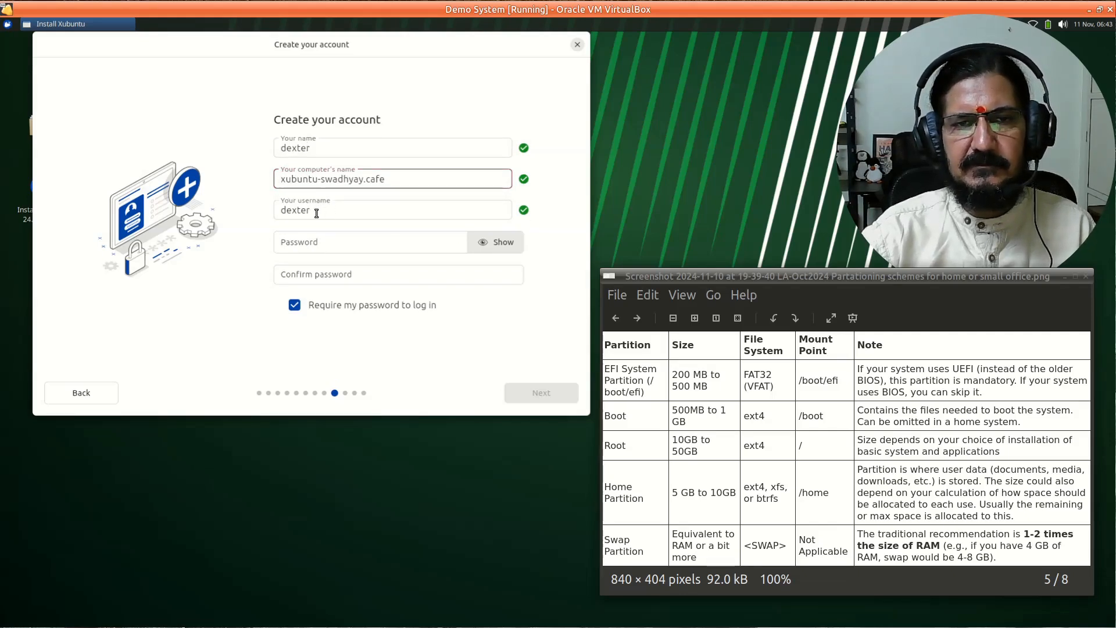
- Type the account password in both the Password and Confirm password fields
left_click(322, 241)
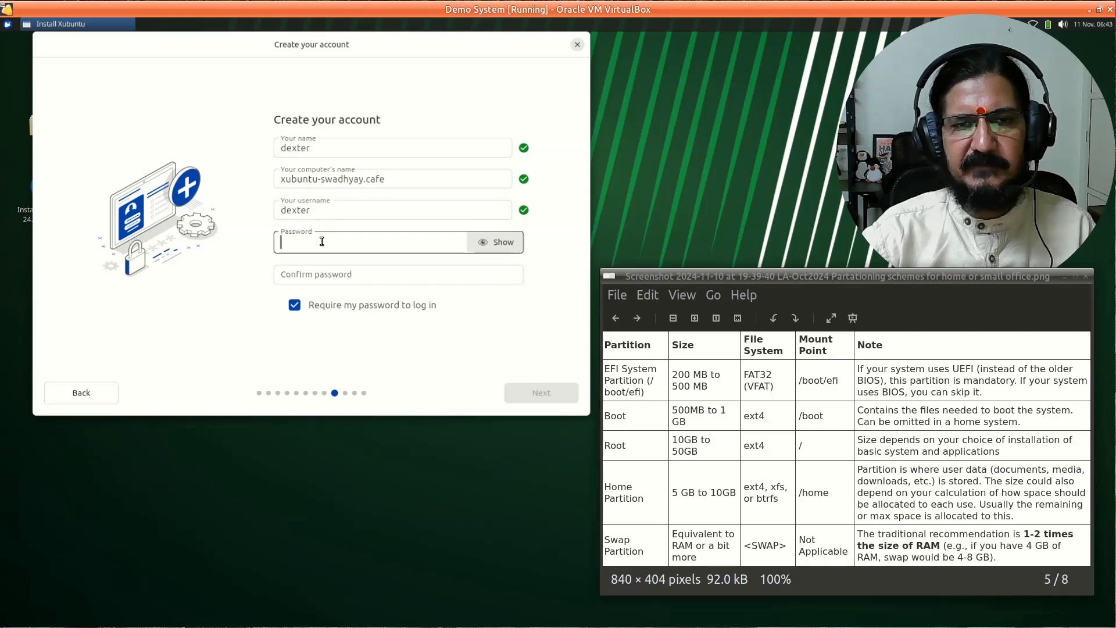
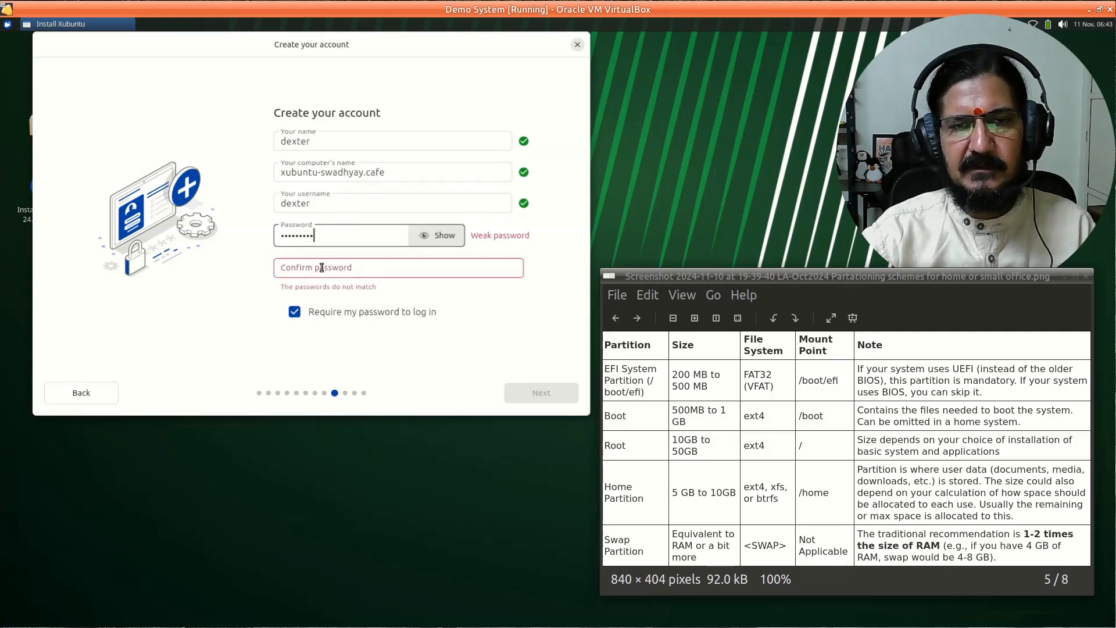
left_click(321, 267)
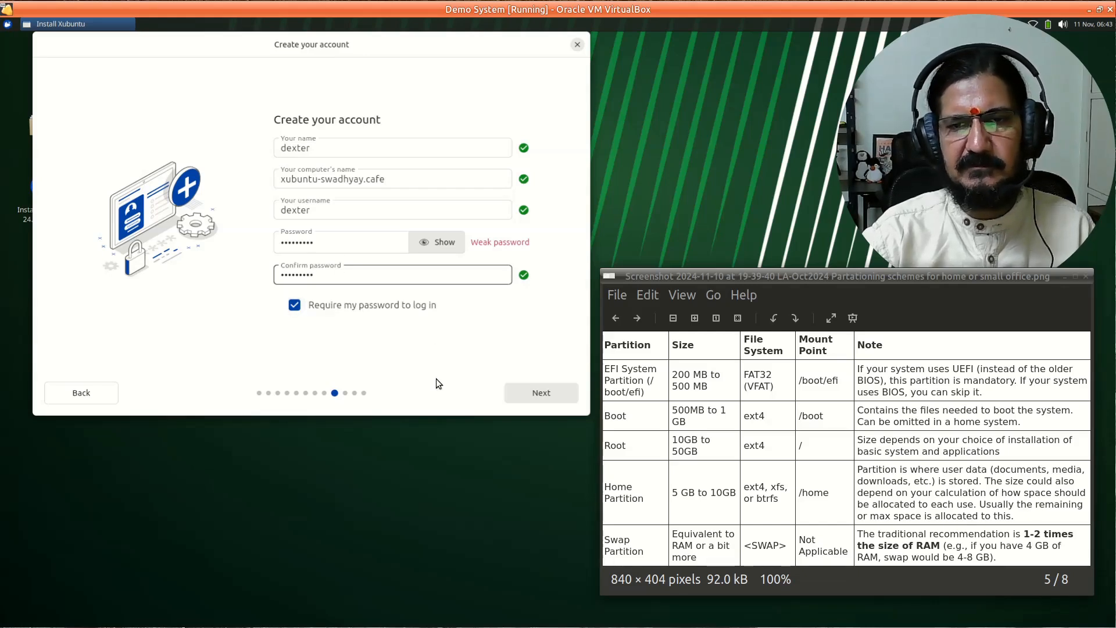
- Accept the Mumbai (Asia/Kolkata) timezone and proceed to Ready to install
left_click(525, 393)
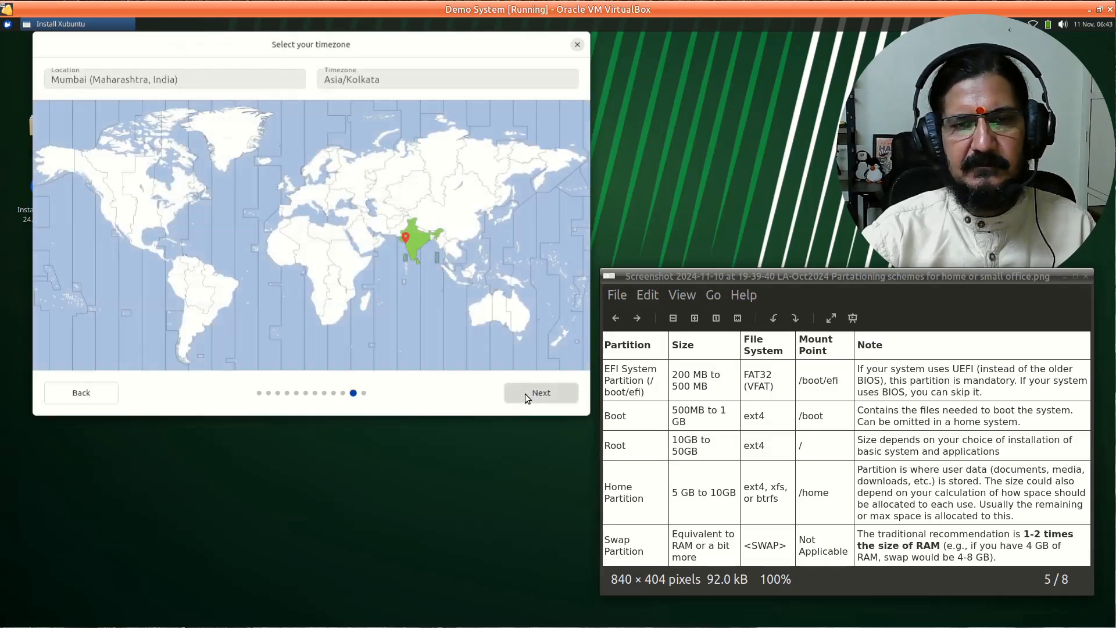
left_click(411, 247)
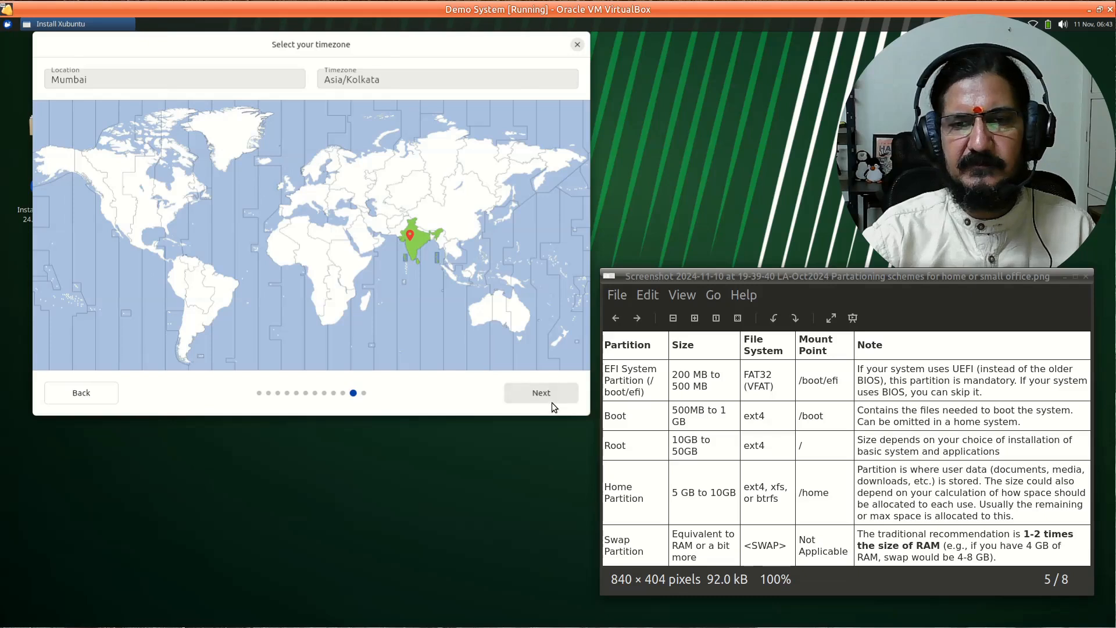
left_click(413, 243)
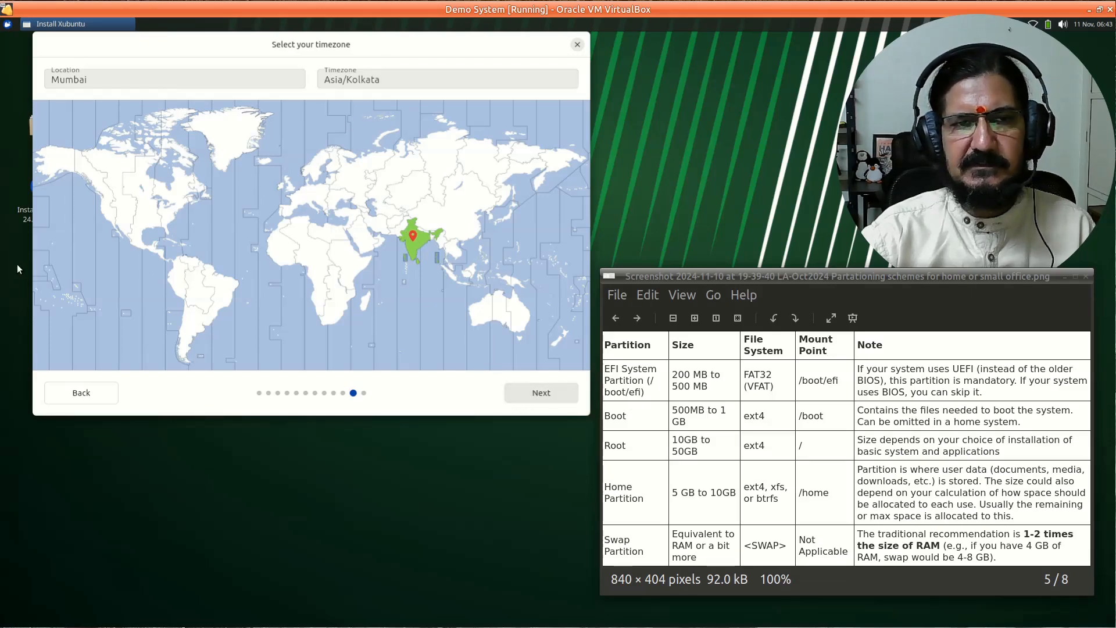
left_click(546, 393)
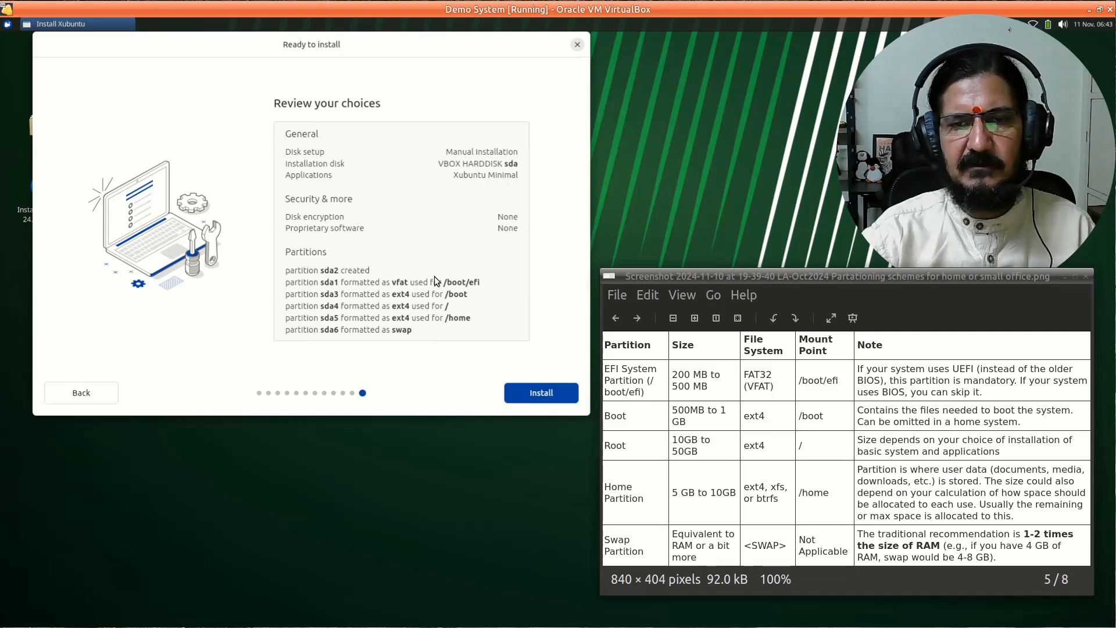
- Start the installation, view the terminal log, then return to the slideshow
left_click(535, 391)
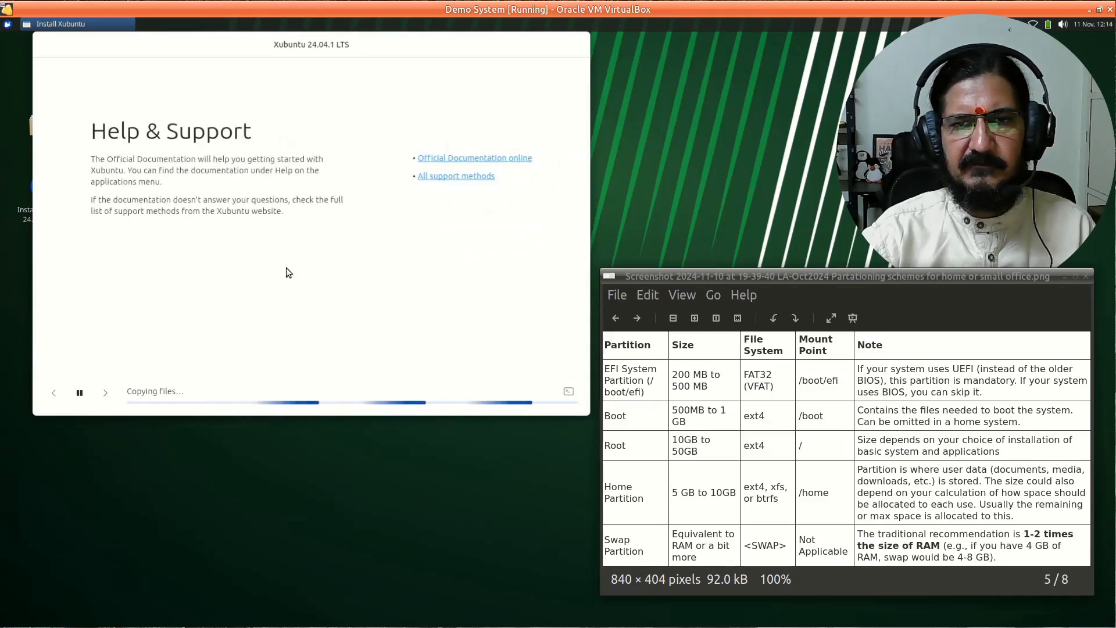
left_click(569, 392)
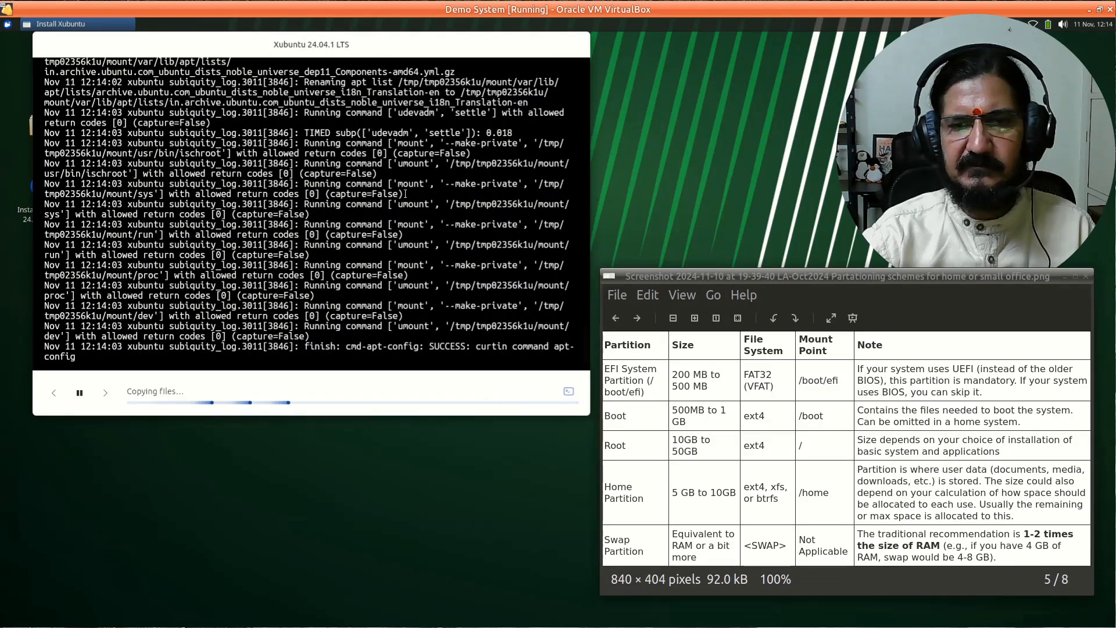
left_click(569, 392)
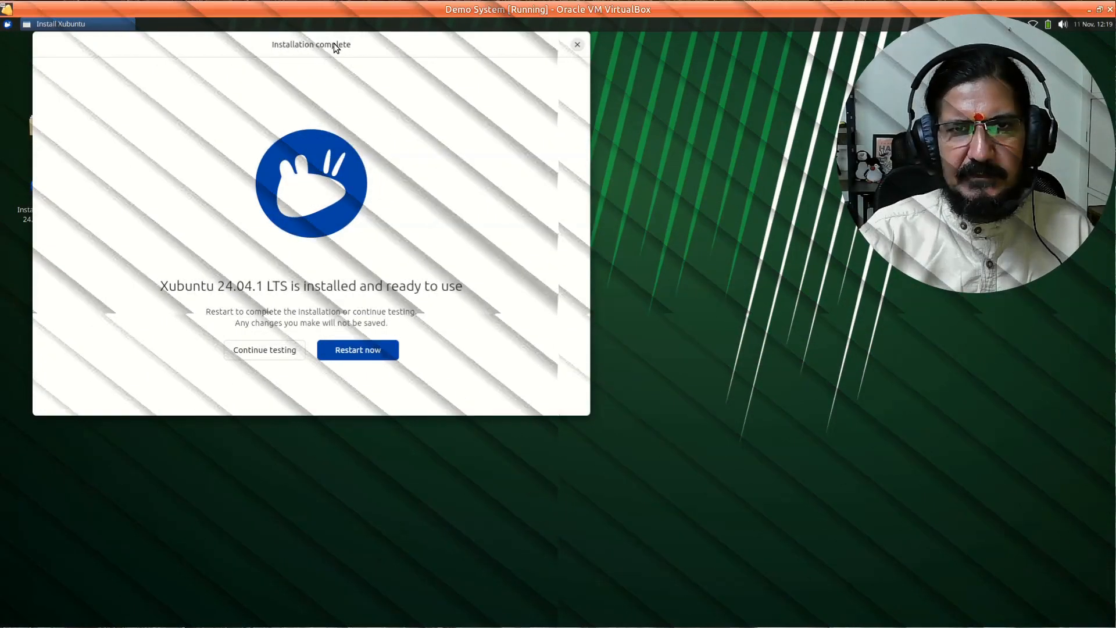
- Centre the Installation complete dialog and restart into the new Xubuntu system
left_click_drag(334, 43, 462, 133)
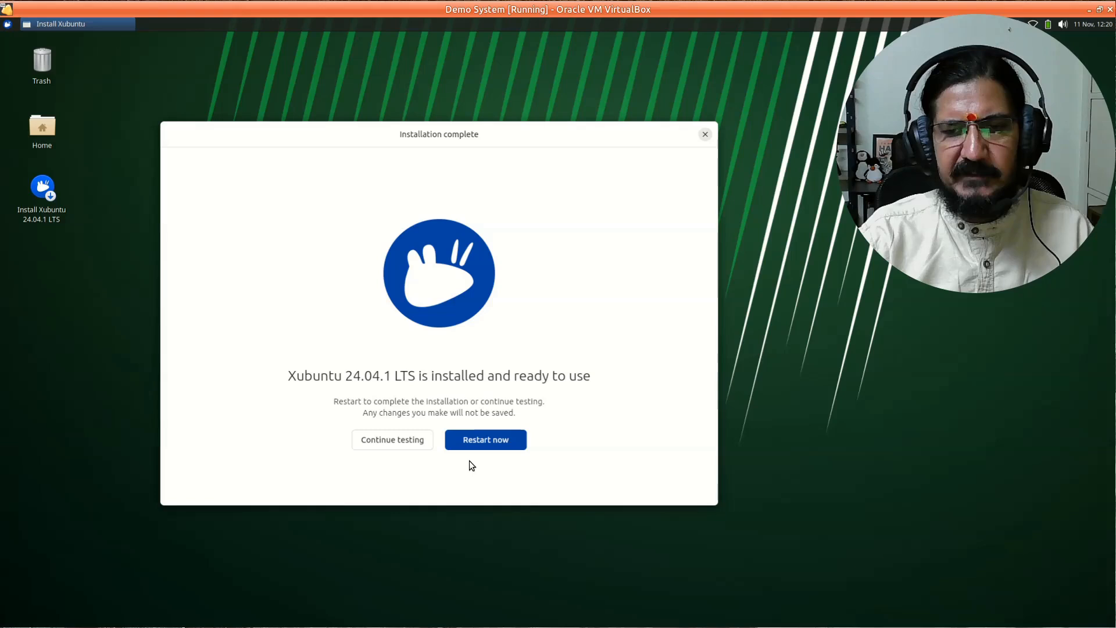
left_click(501, 439)
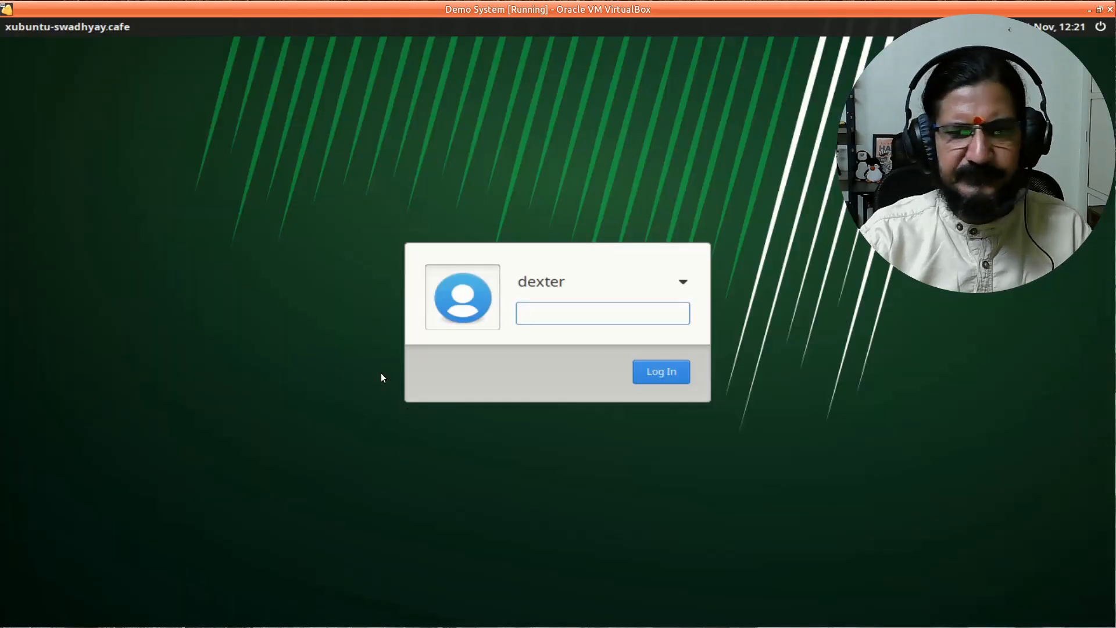
- Enter the account password to log in, then open and close the Whisker applications menu
type("******")
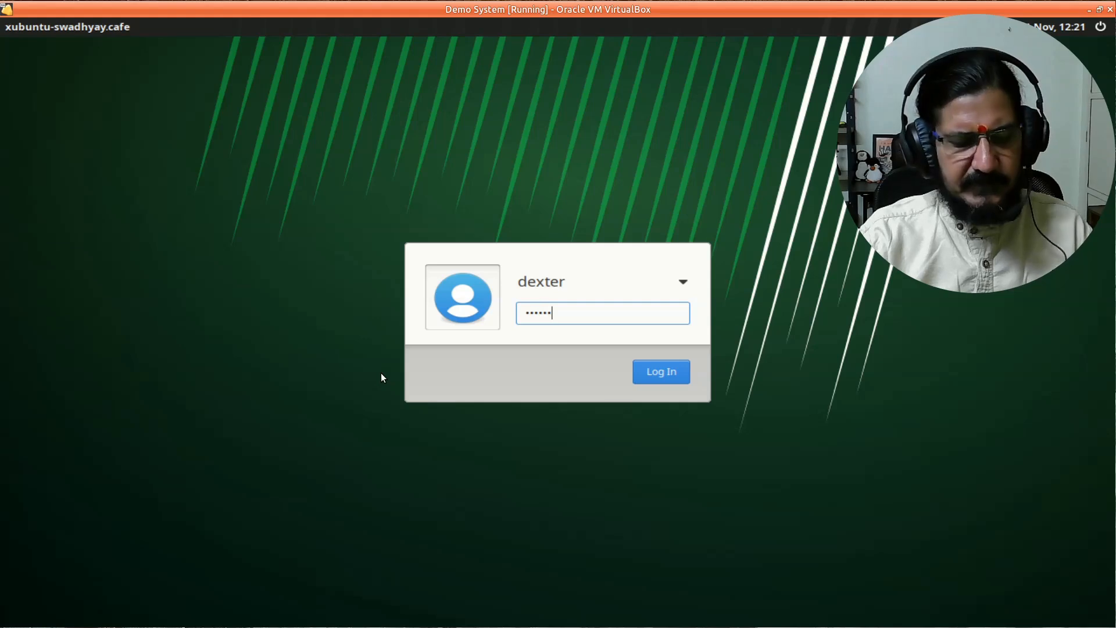
type("***")
left_click(660, 371)
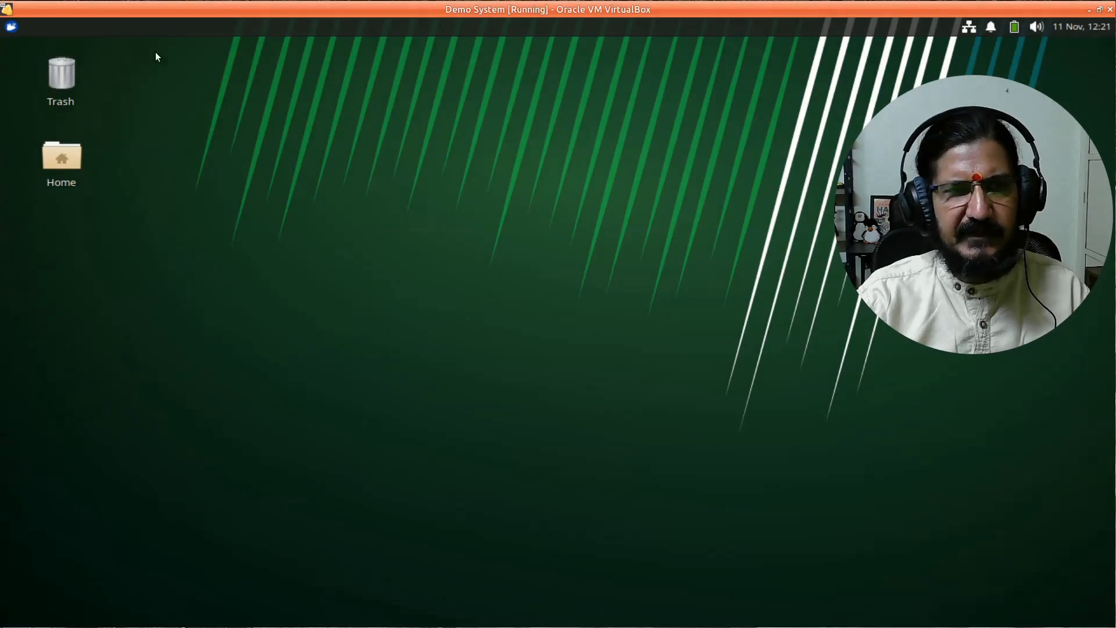
left_click(11, 26)
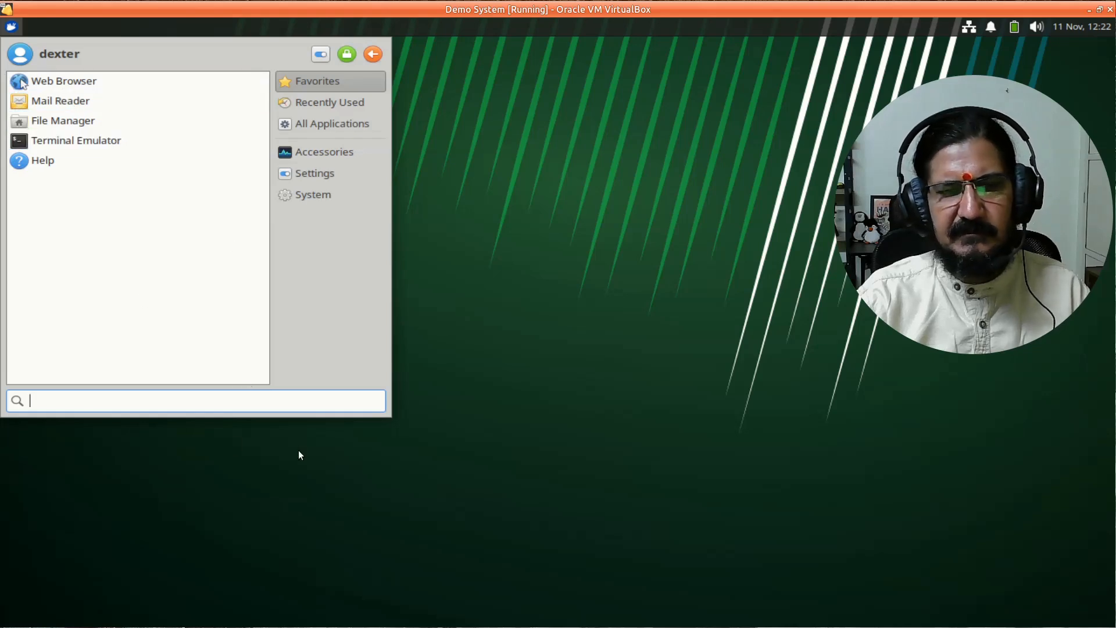
left_click(640, 317)
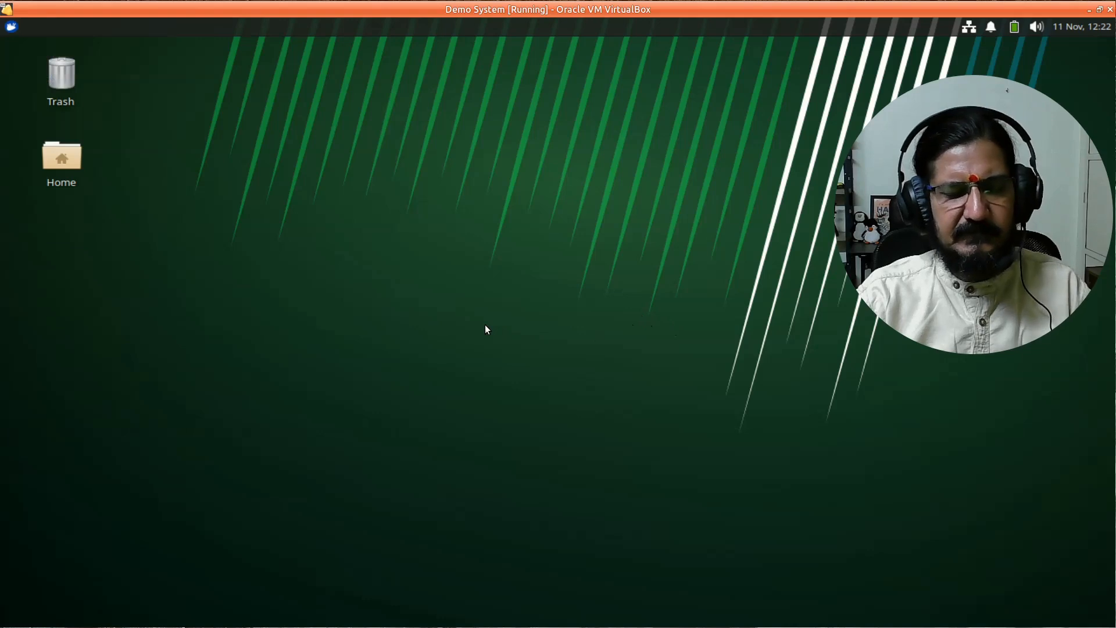
- Open a terminal, move it toward the screen centre, and run ls
key("ctrl+alt+t")
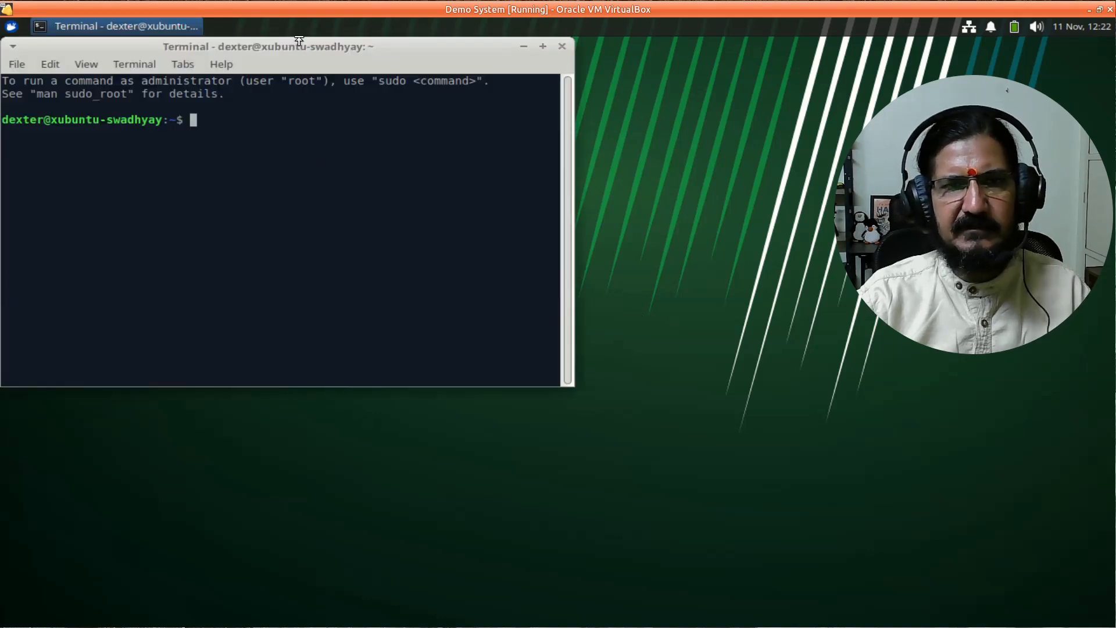
left_click_drag(295, 49, 442, 130)
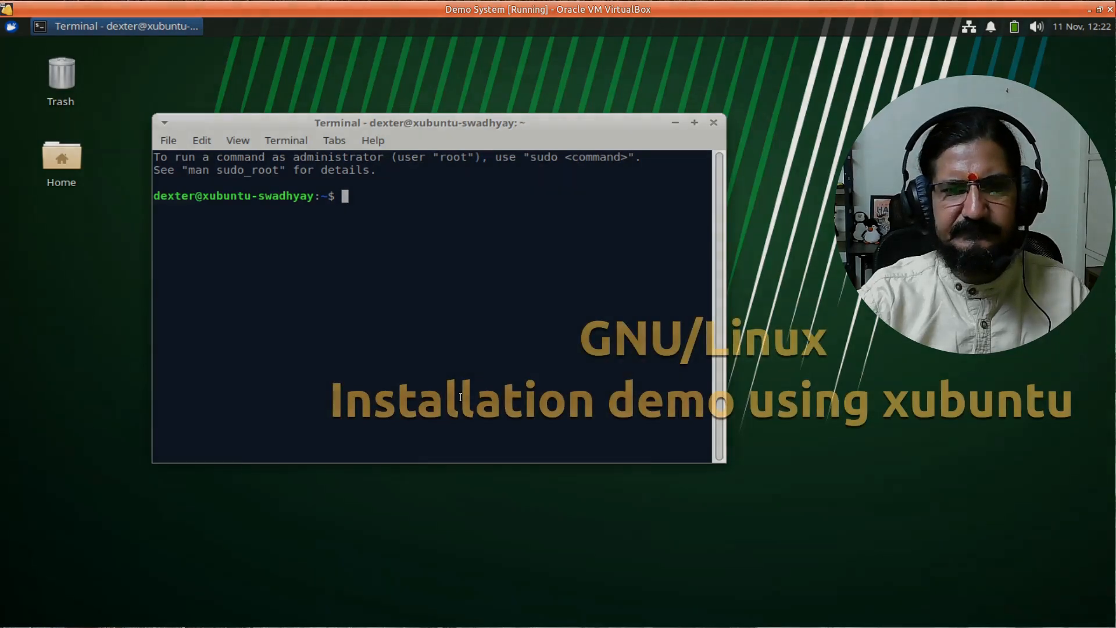
type("ls")
key("Return")
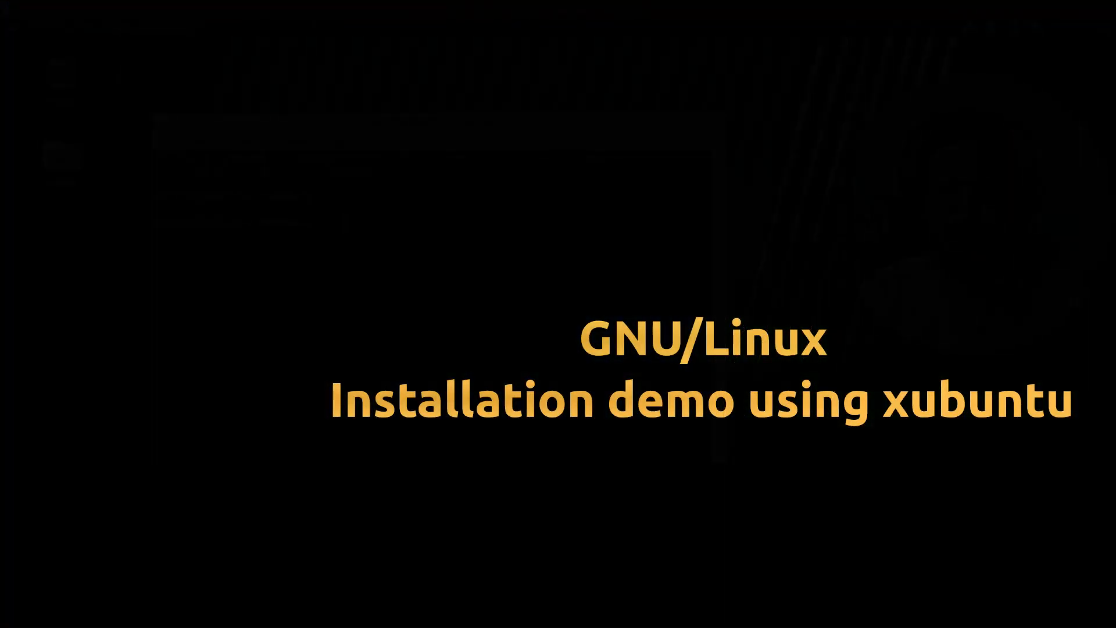